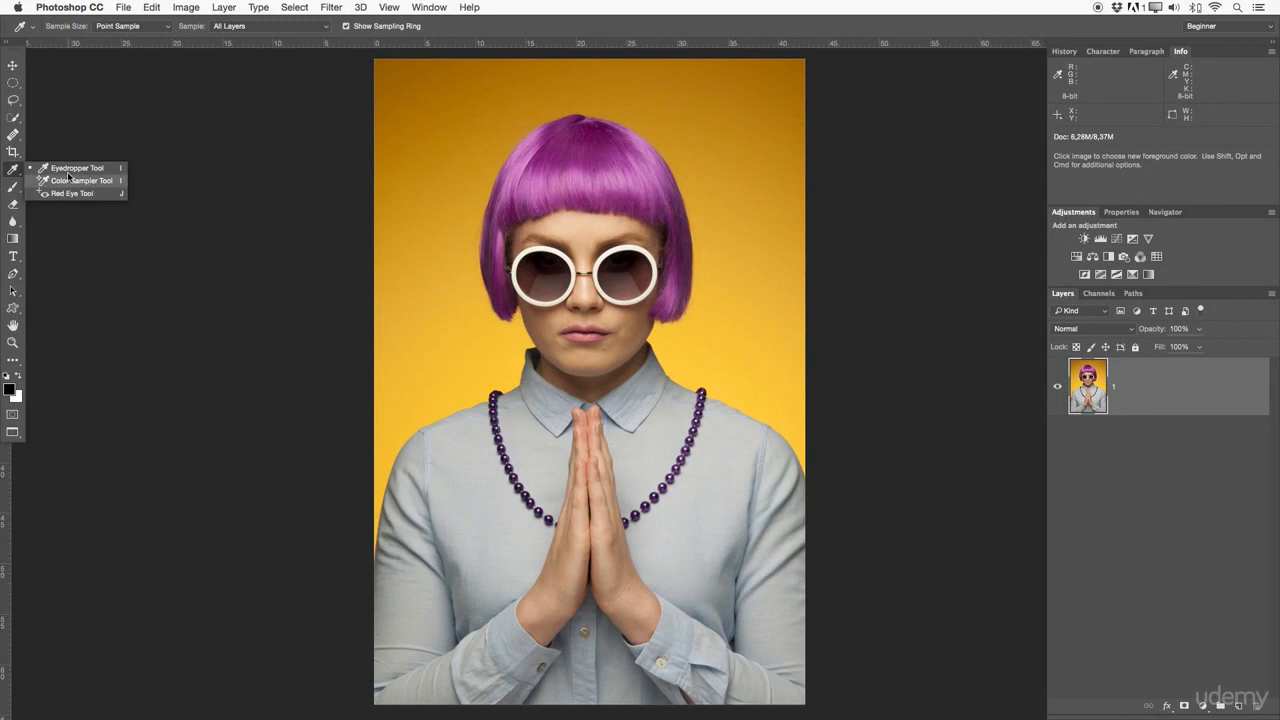
Zoom in on the purple hair and sample a dark purple from its crown as the foreground color with the Eyedropper
click(70, 169)
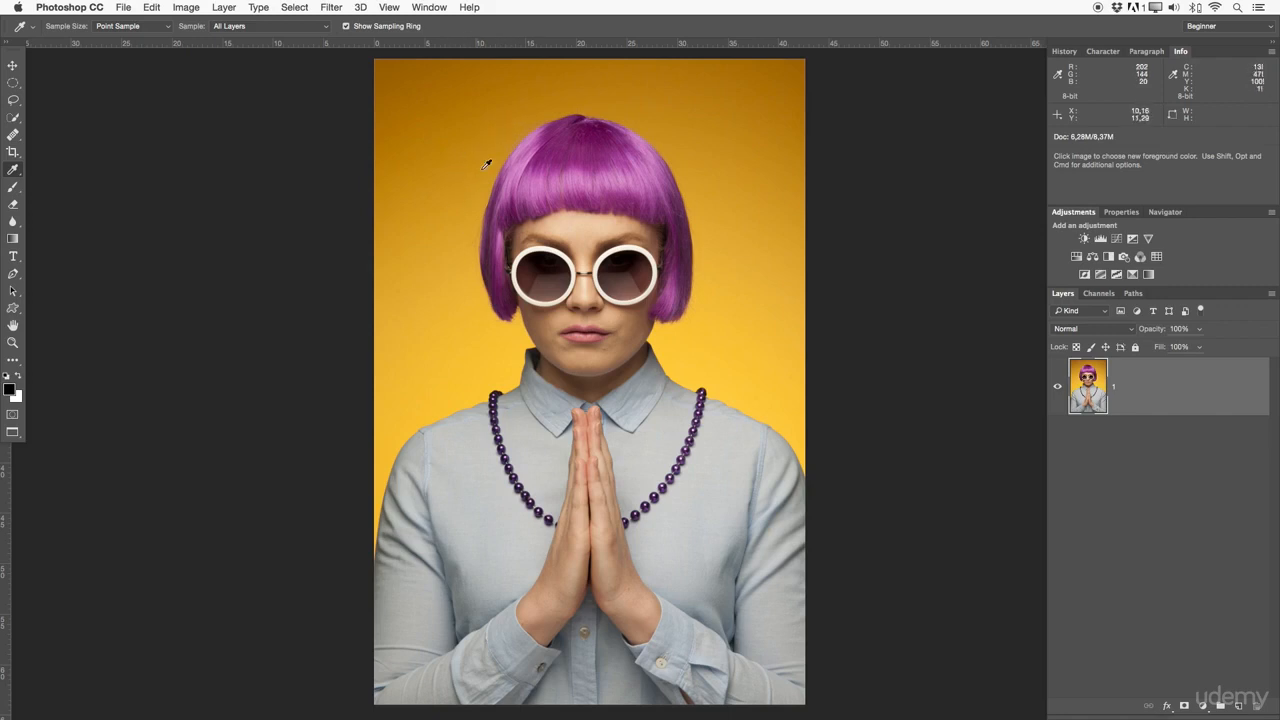
click(587, 131)
key(z)
drag(592, 175, 655, 237)
click(14, 169)
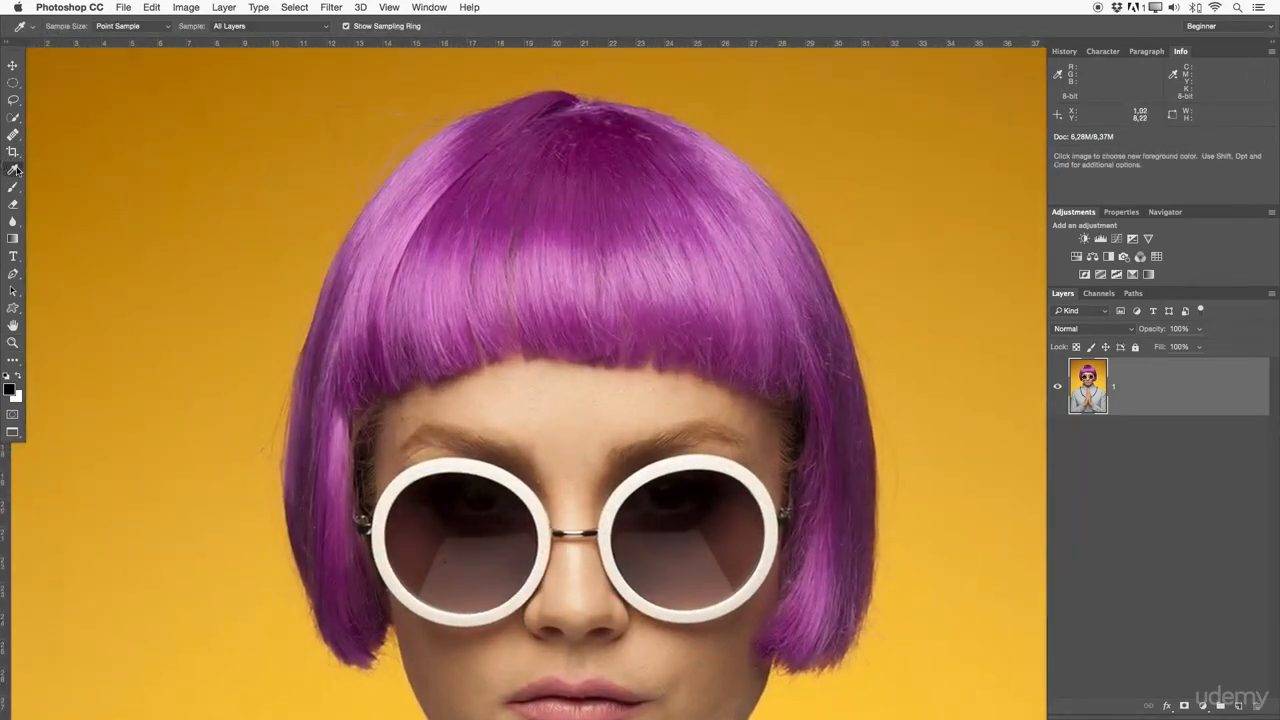
right_click(14, 171)
click(74, 168)
drag(576, 191, 619, 145)
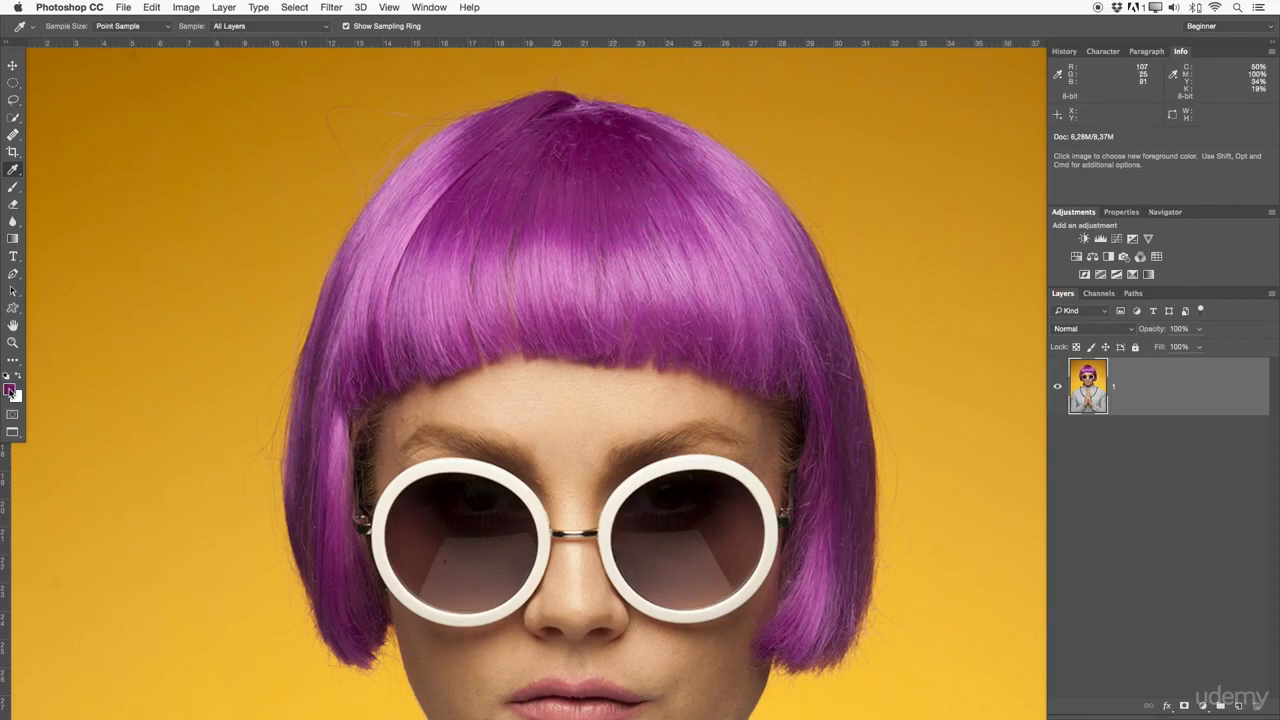
Sample a dark purple and a light pink from the hair, with dark purple as foreground and light pink as background color
drag(447, 272, 437, 286)
drag(430, 214, 588, 132)
drag(590, 173, 589, 264)
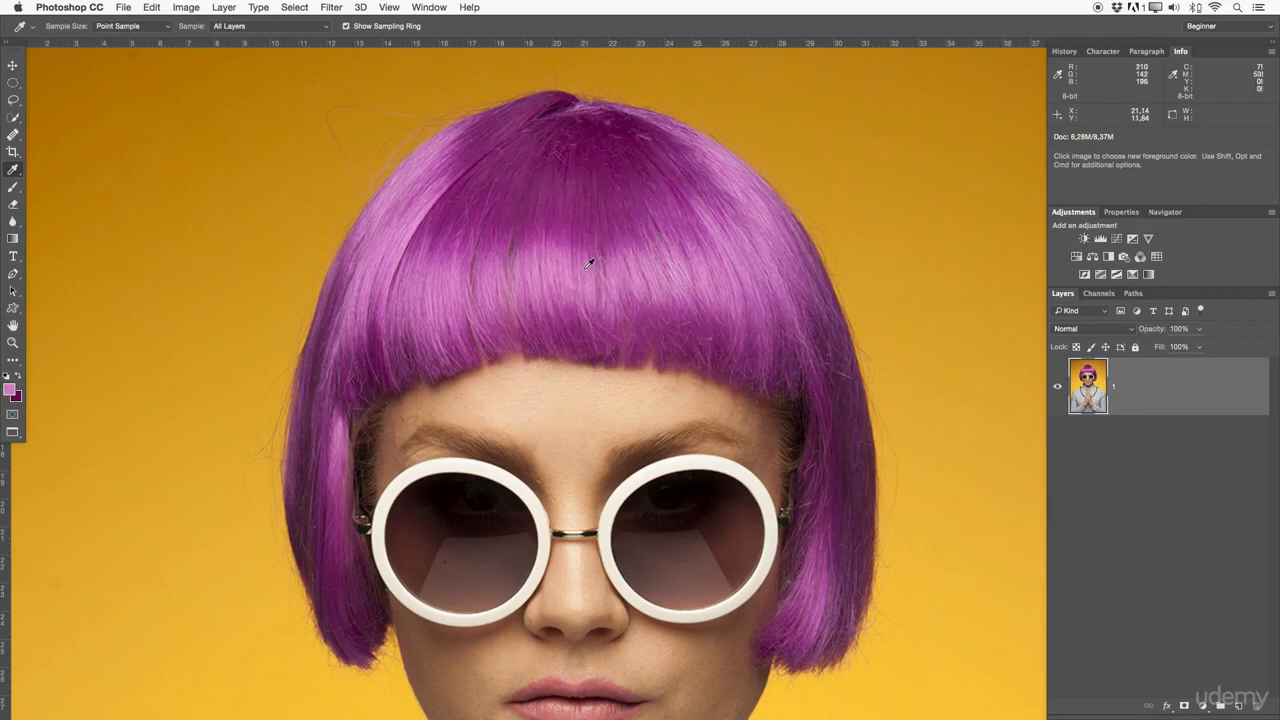
key(x)
Examine the dark purple foreground color in the Color Picker and accept it unchanged
click(10, 391)
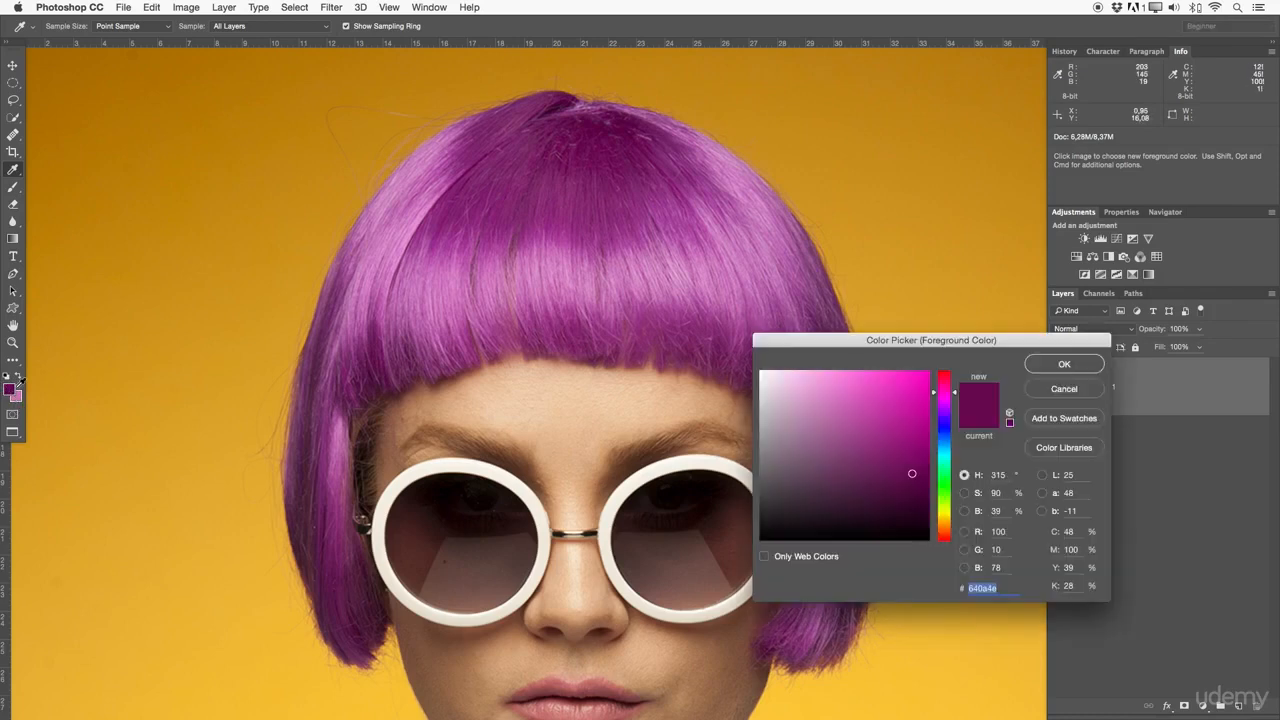
drag(820, 340, 552, 165)
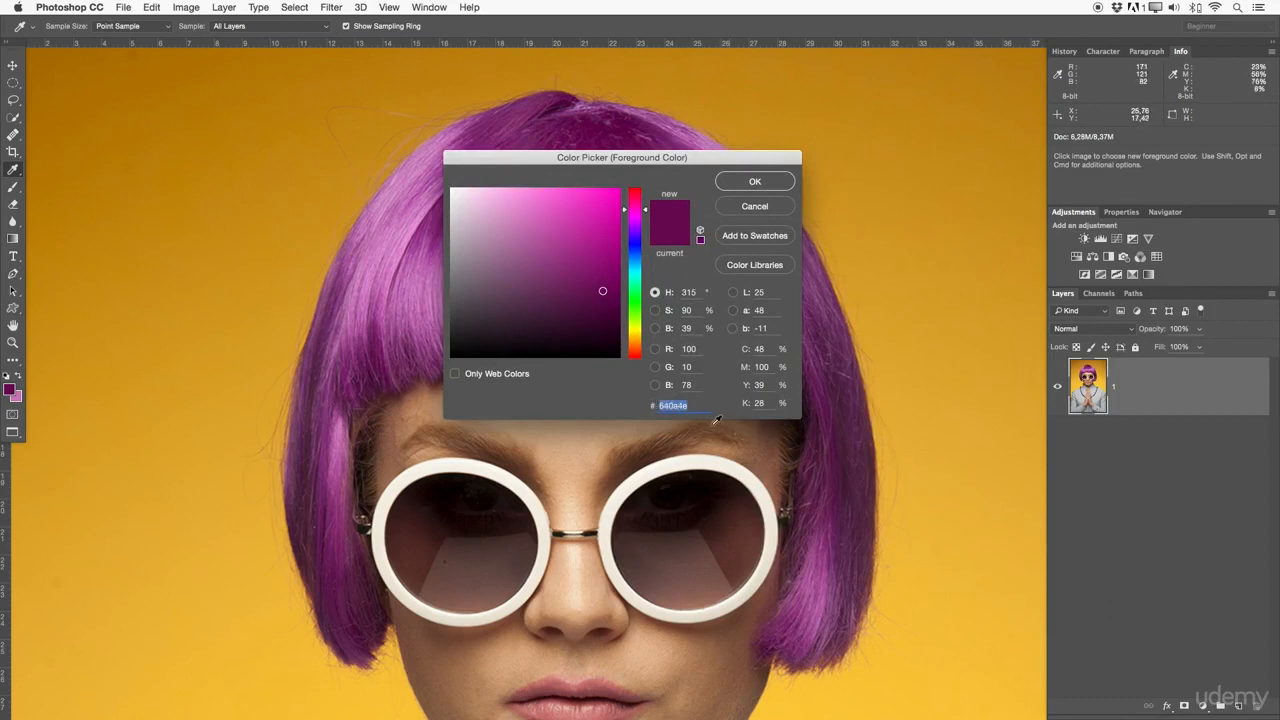
click(755, 180)
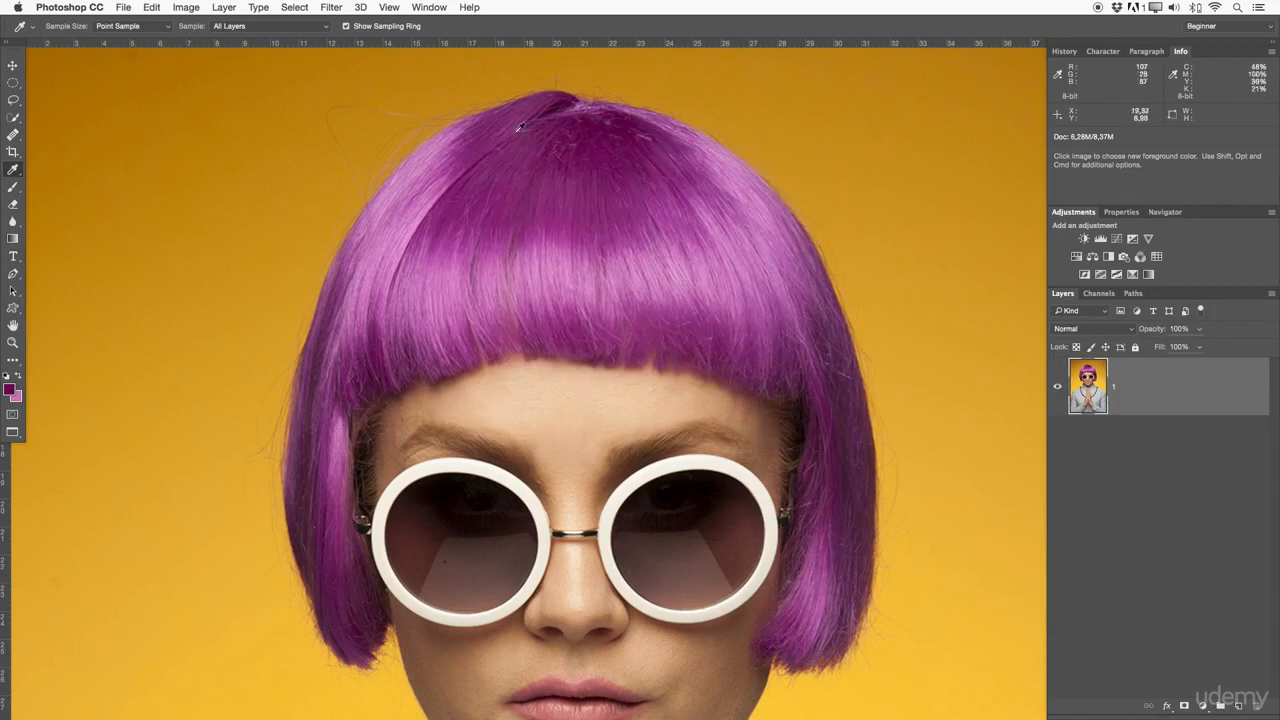
Sample foreground colors around the face, glasses and orange backdrop, finishing on the backdrop beside the hair
scroll(640, 260, down, 1)
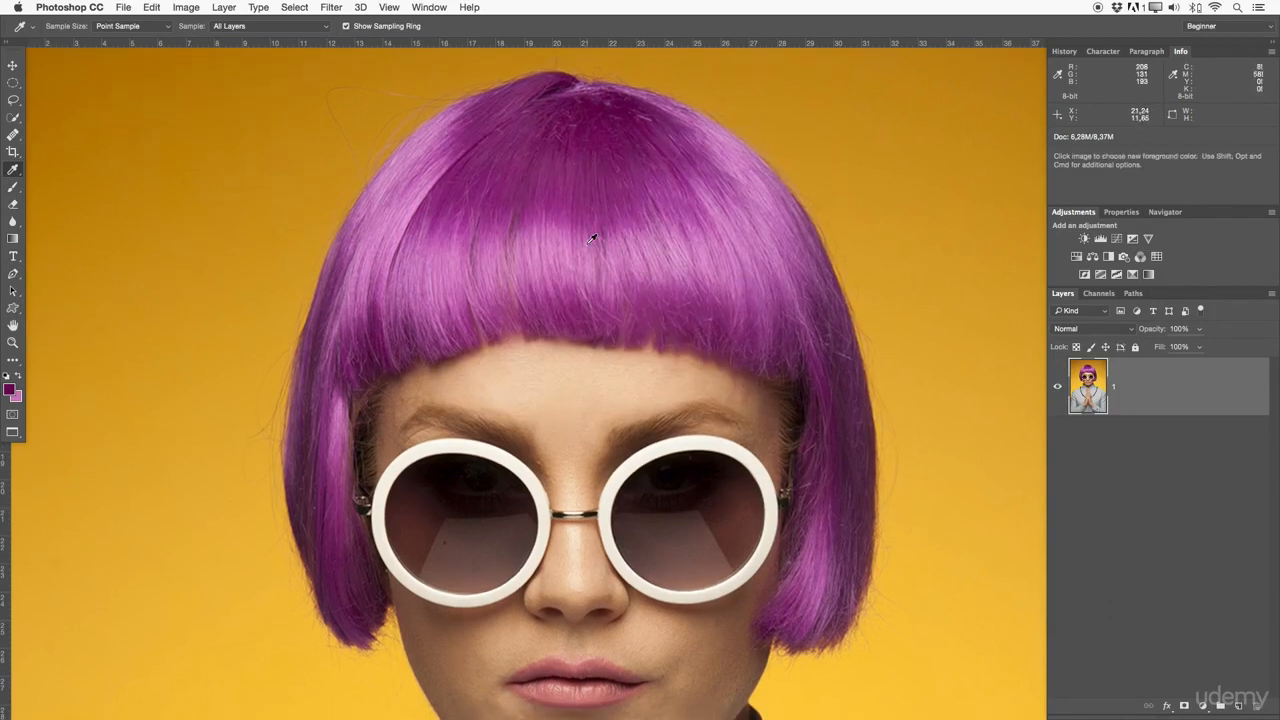
scroll(620, 428, down, 2)
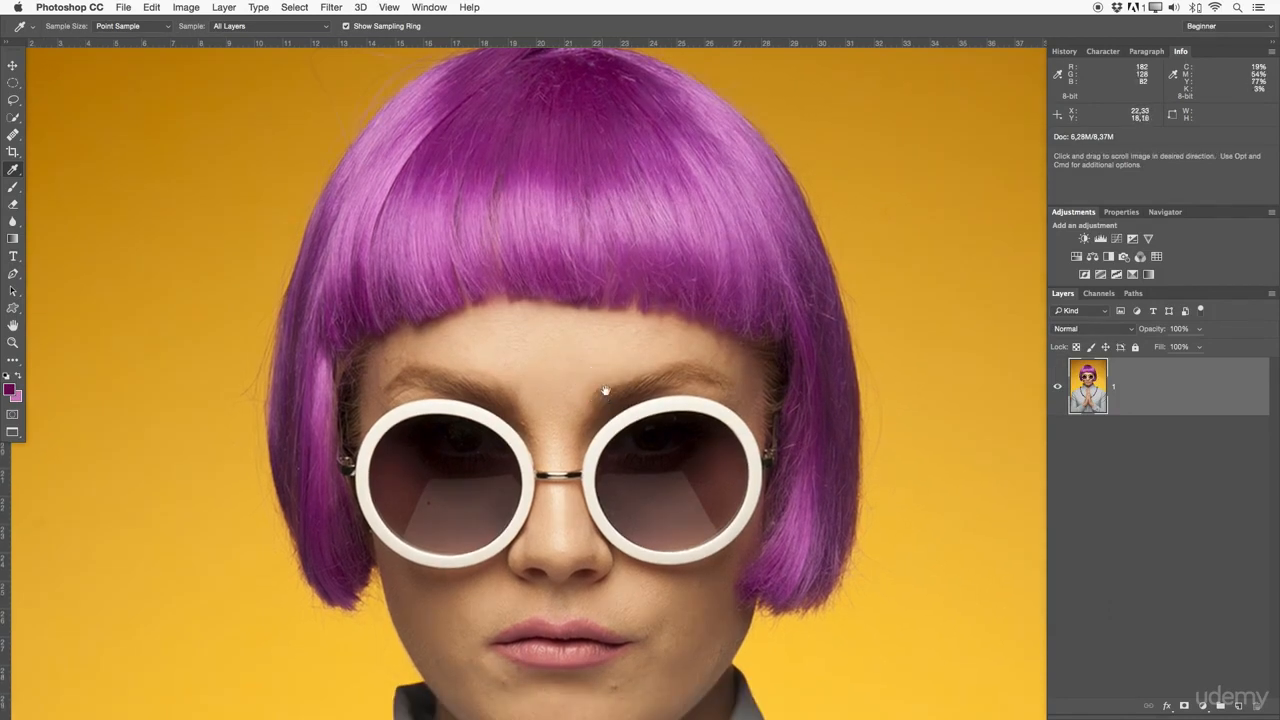
click(614, 408)
click(896, 242)
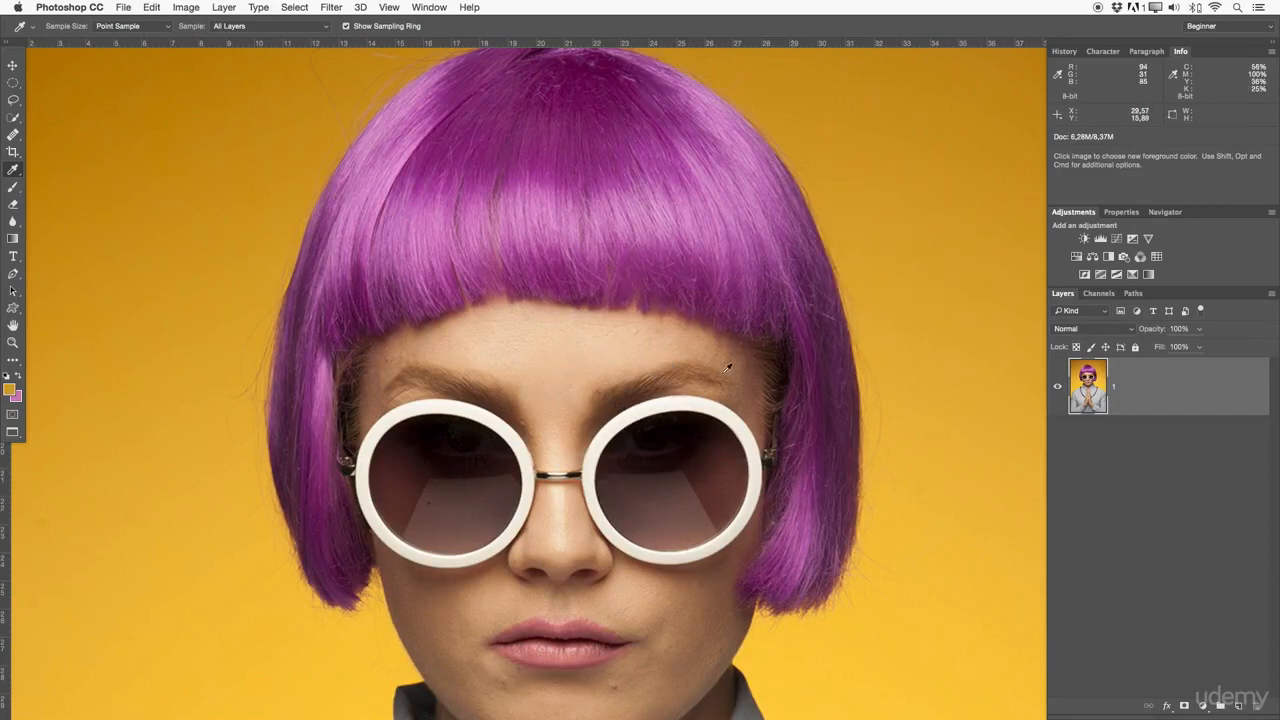
click(656, 424)
click(634, 437)
click(634, 454)
click(677, 550)
click(980, 268)
drag(651, 224, 345, 197)
click(639, 387)
click(584, 326)
click(398, 102)
click(259, 101)
drag(258, 111, 574, 103)
click(208, 163)
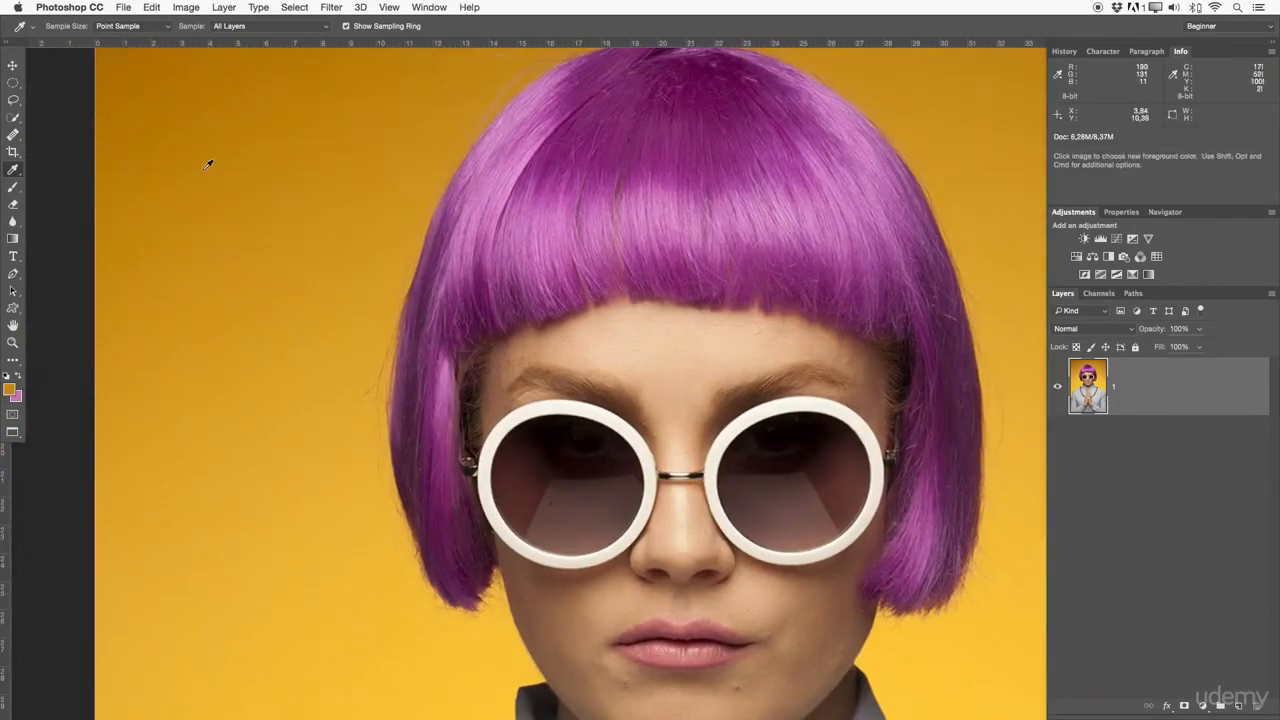
Place four Color Sampler points: the backdrop's upper-left corner, both backdrop sides beside the woman, and the shirt next to the necklace
right_click(13, 170)
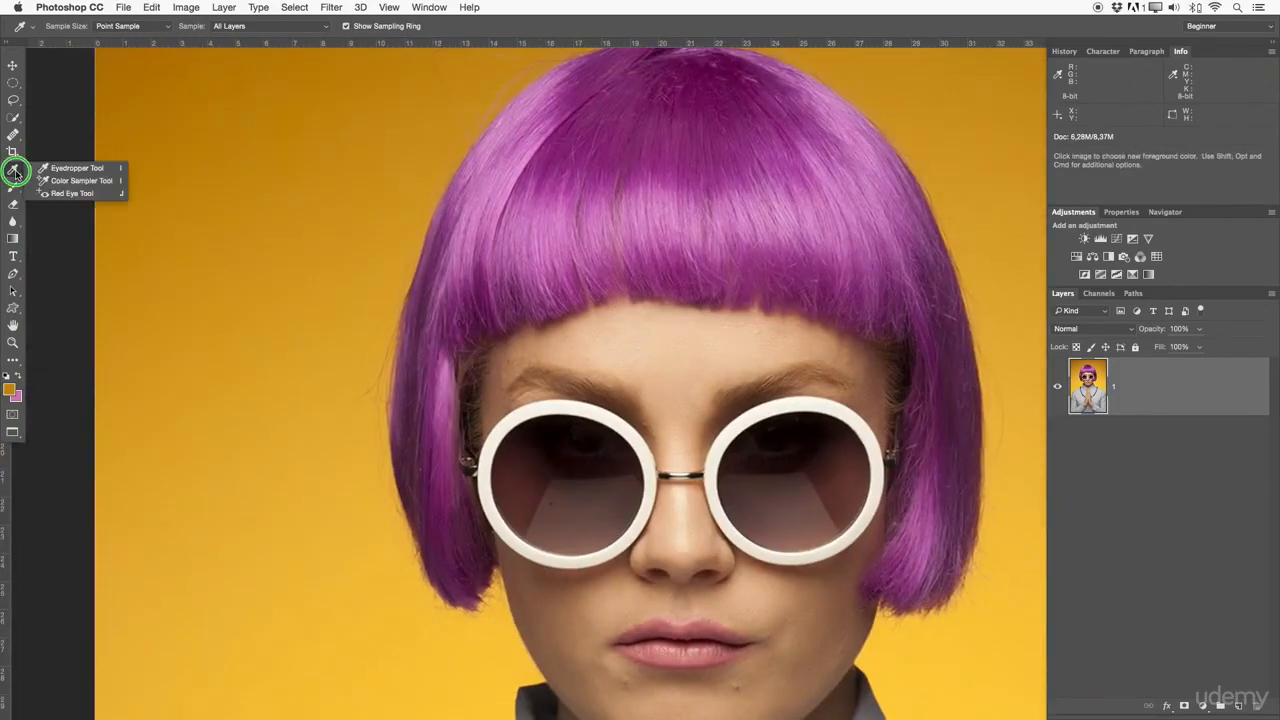
click(103, 181)
drag(331, 208, 285, 205)
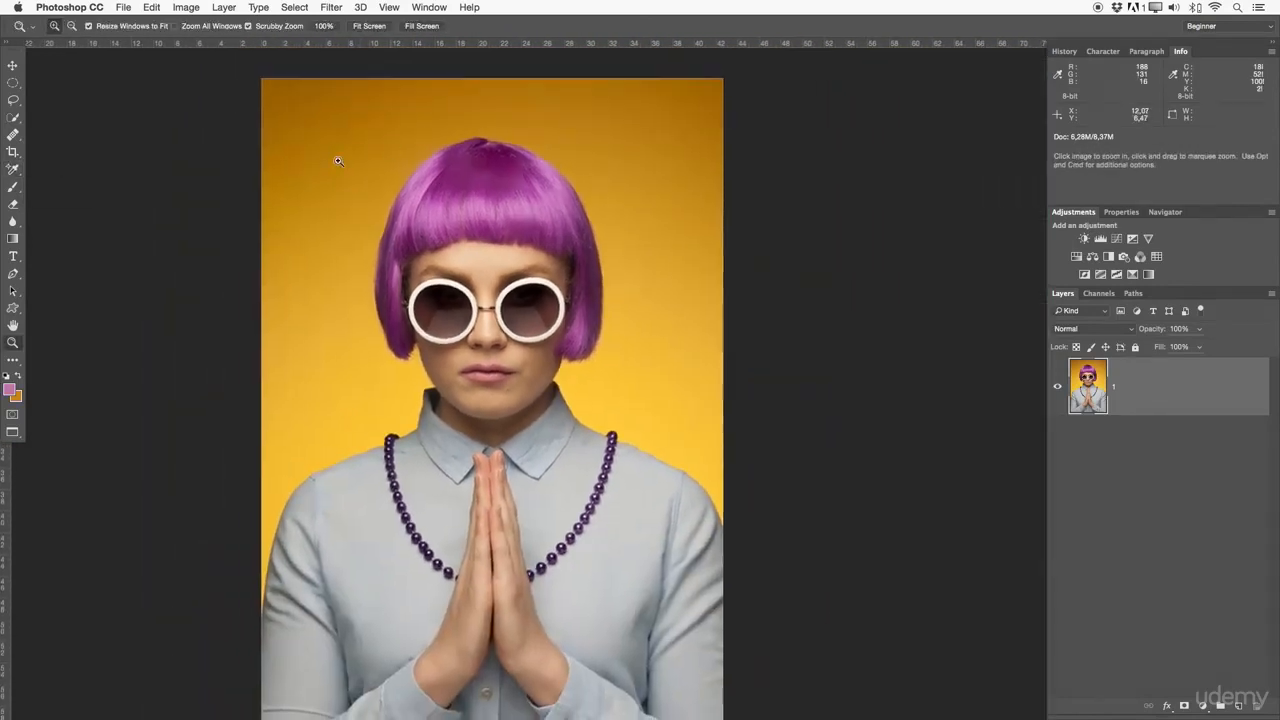
right_click(13, 170)
click(80, 180)
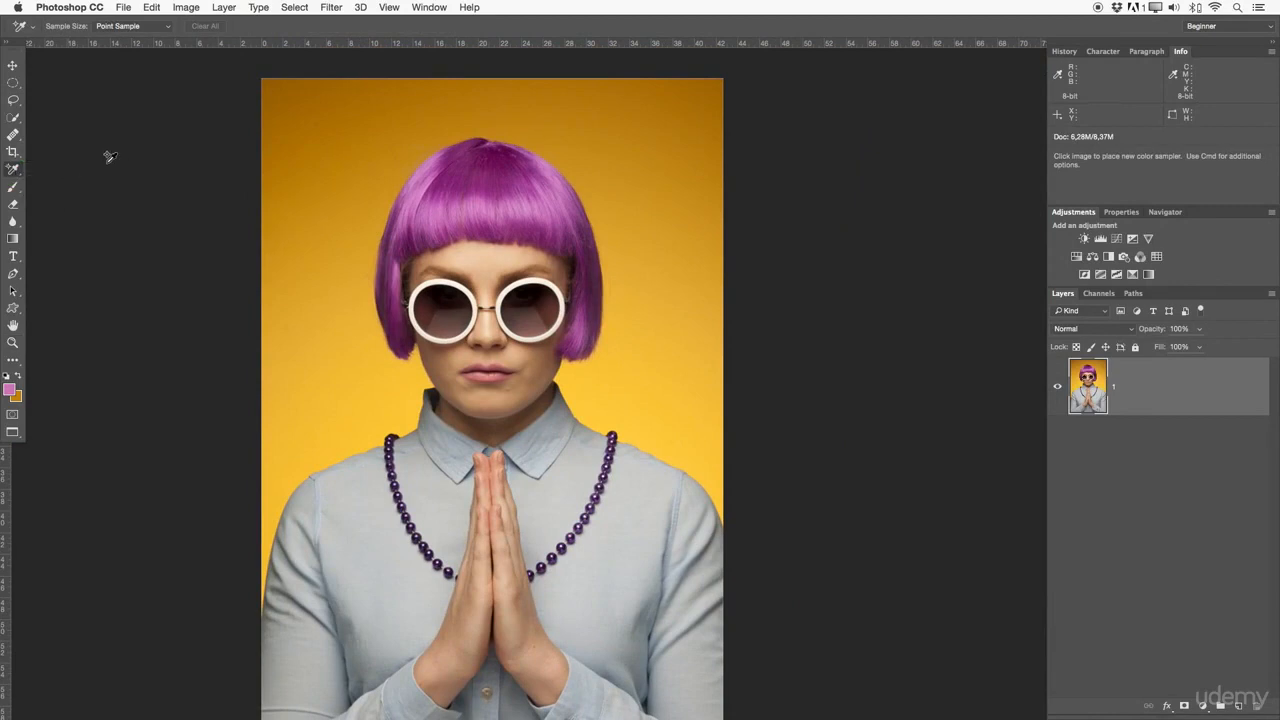
click(277, 93)
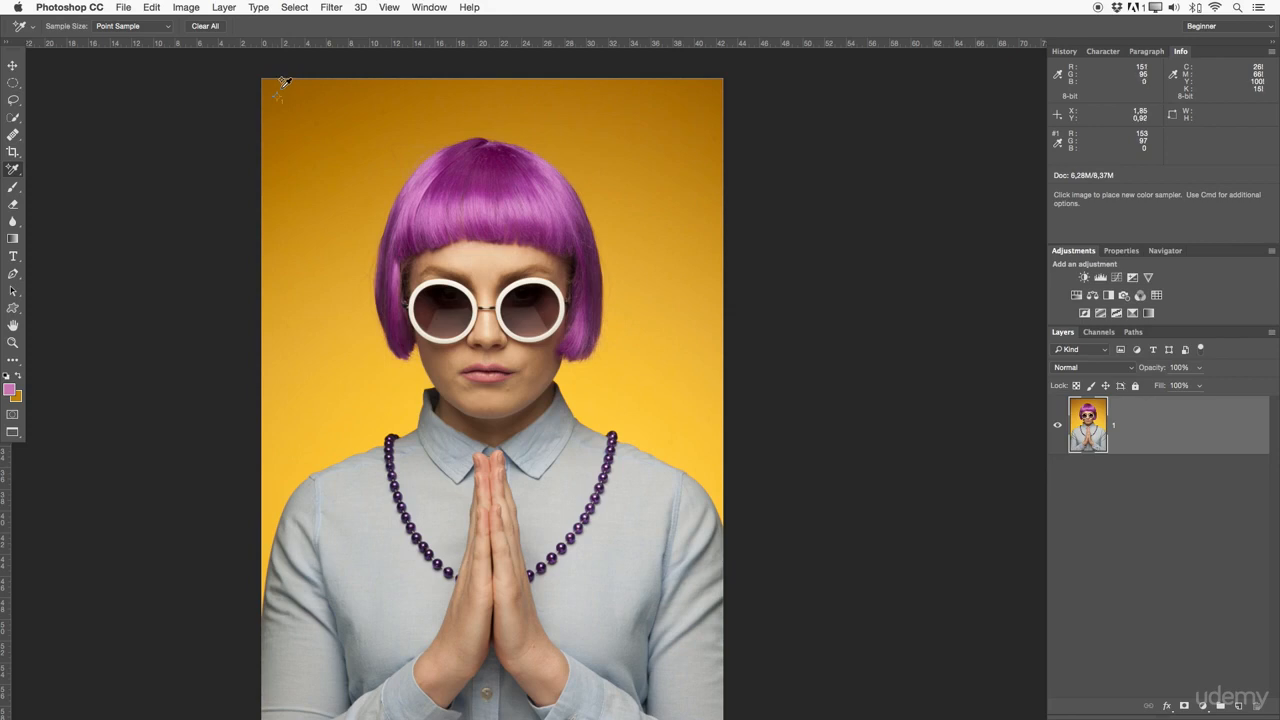
click(658, 318)
click(658, 320)
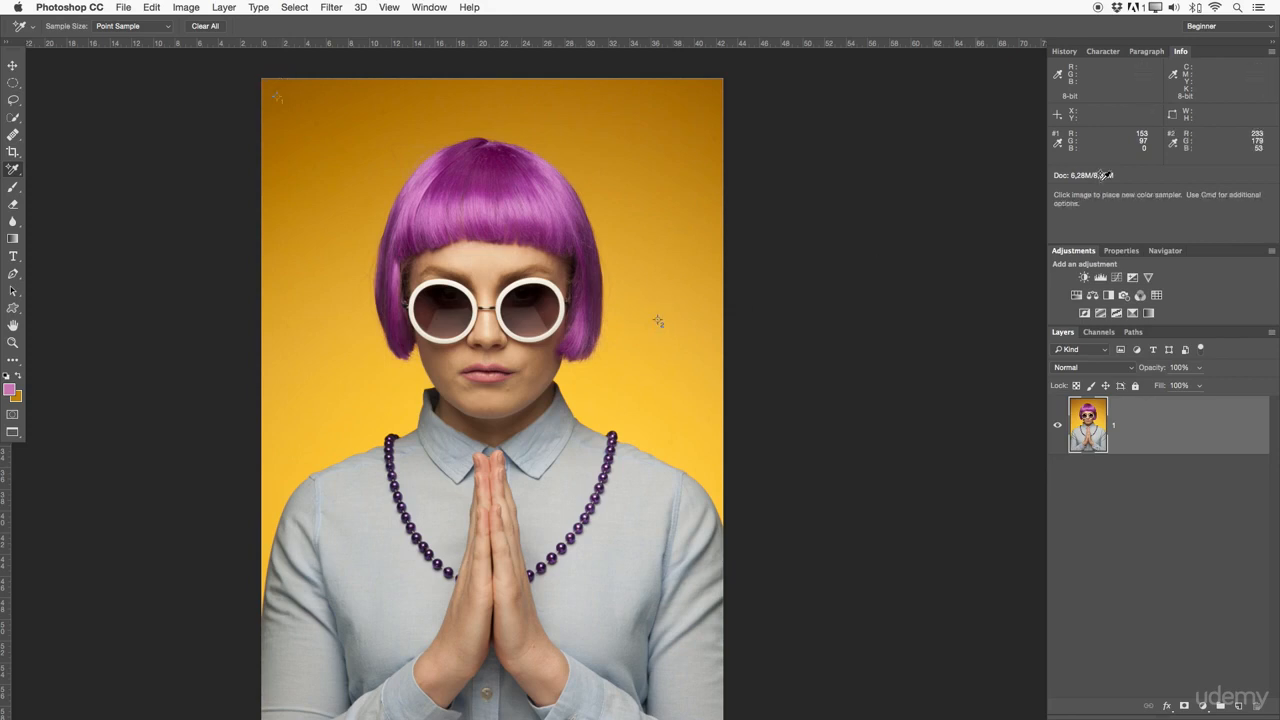
click(288, 415)
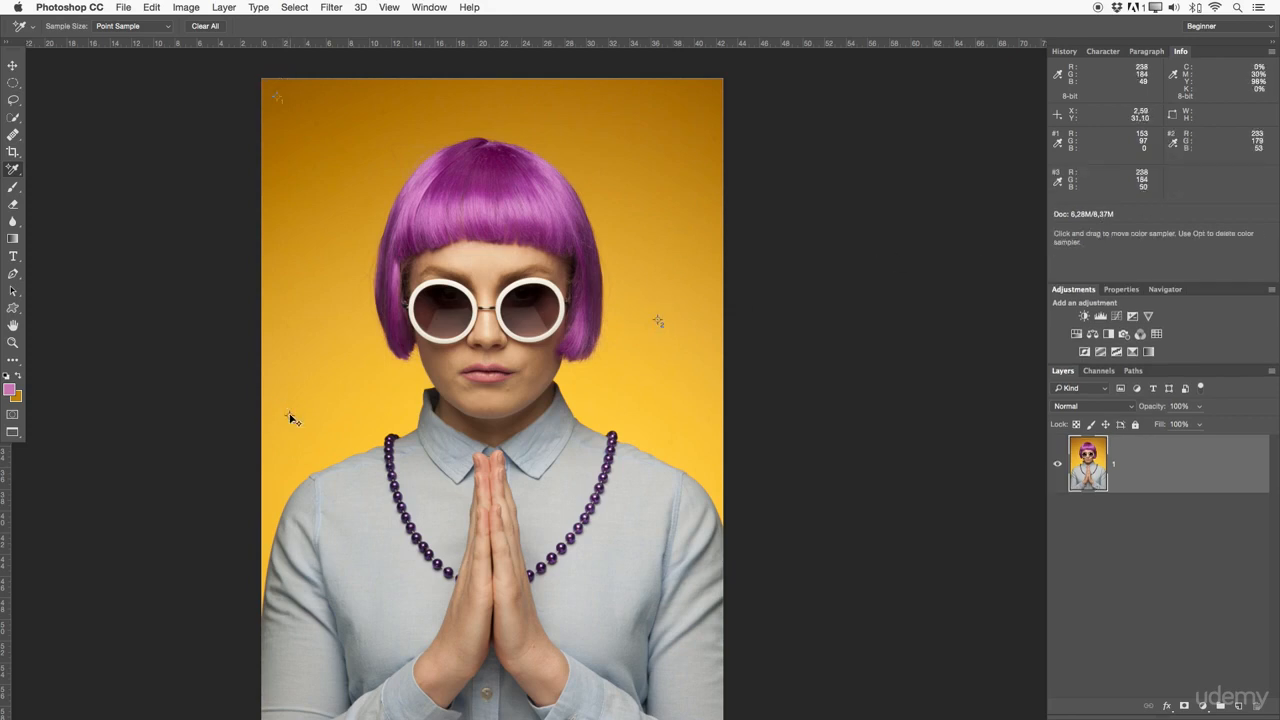
click(400, 538)
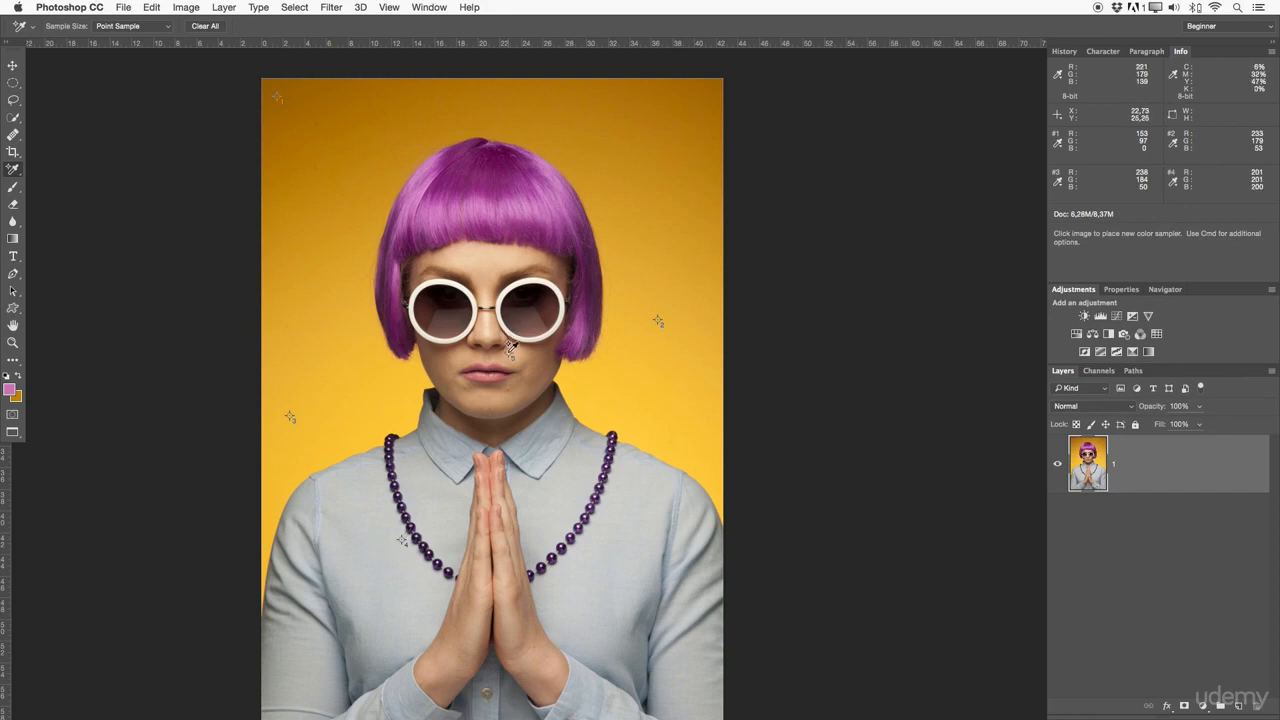
Place six more Color Sampler points, two each on the cheeks, the sunglass lenses and the hair fringe
click(511, 352)
click(456, 352)
click(448, 310)
click(528, 307)
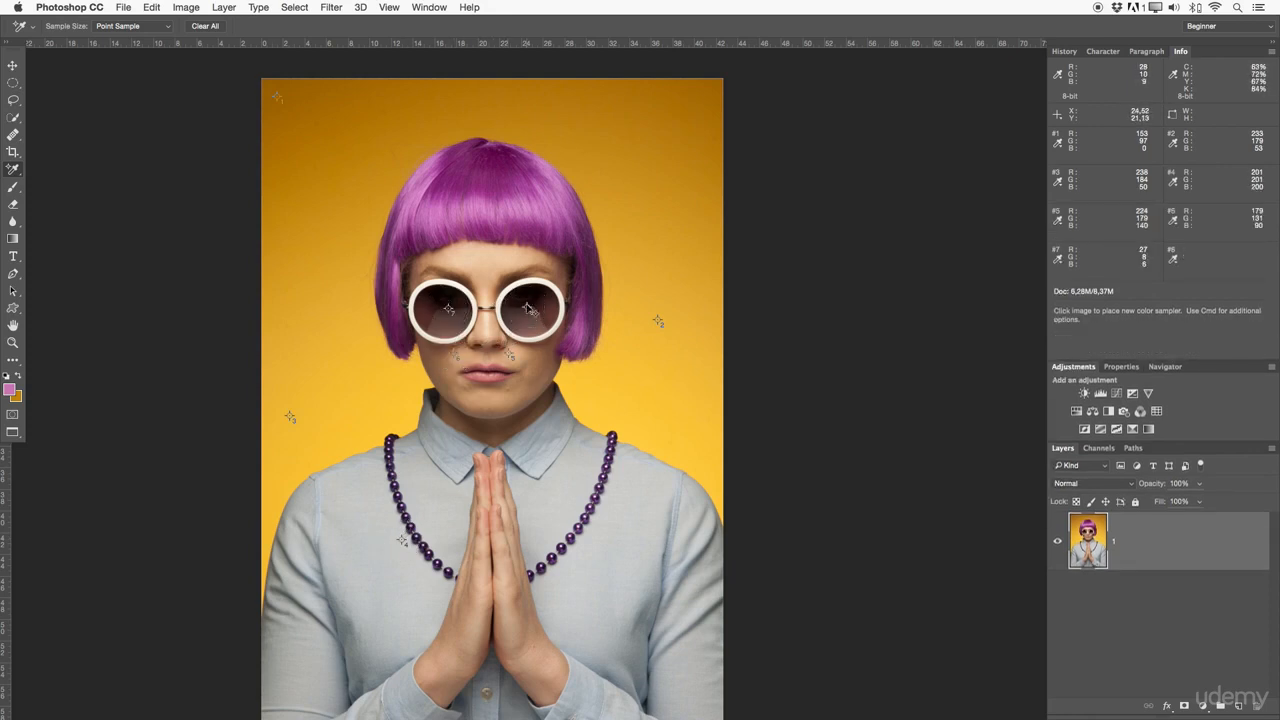
click(476, 207)
click(510, 212)
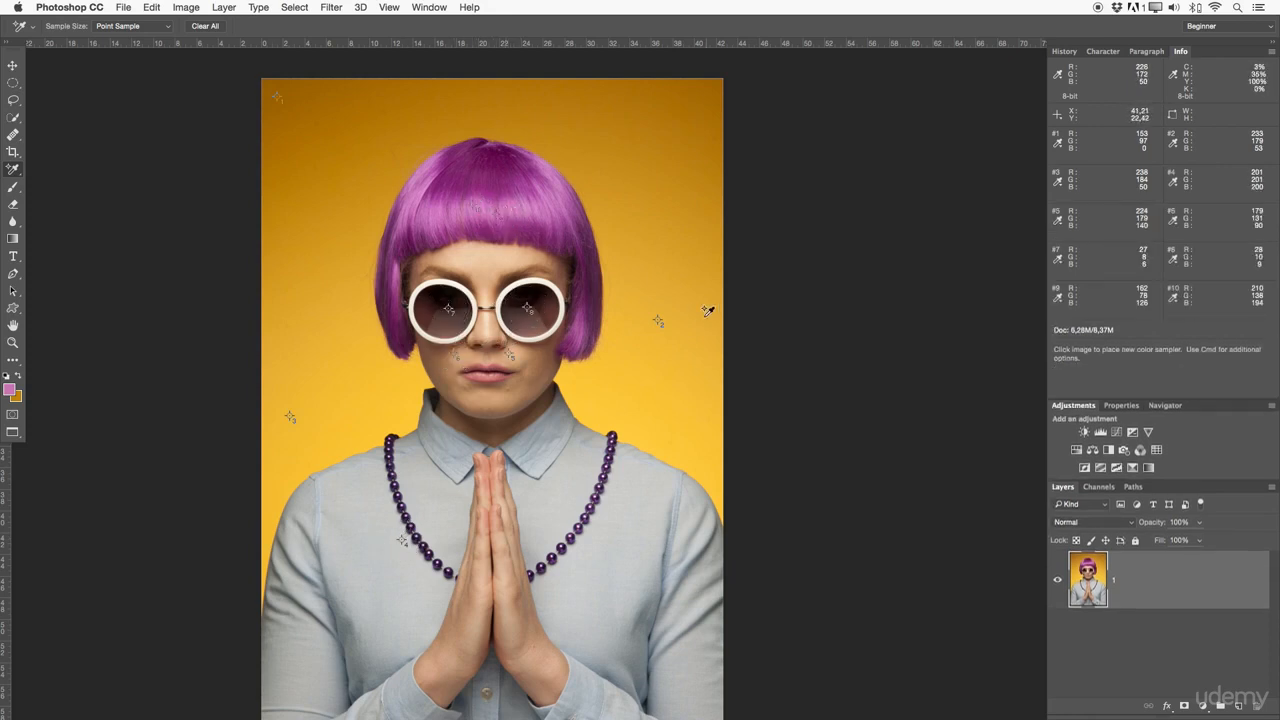
Clear all color sampler points and switch to the Red Eye Tool
drag(497, 414, 506, 403)
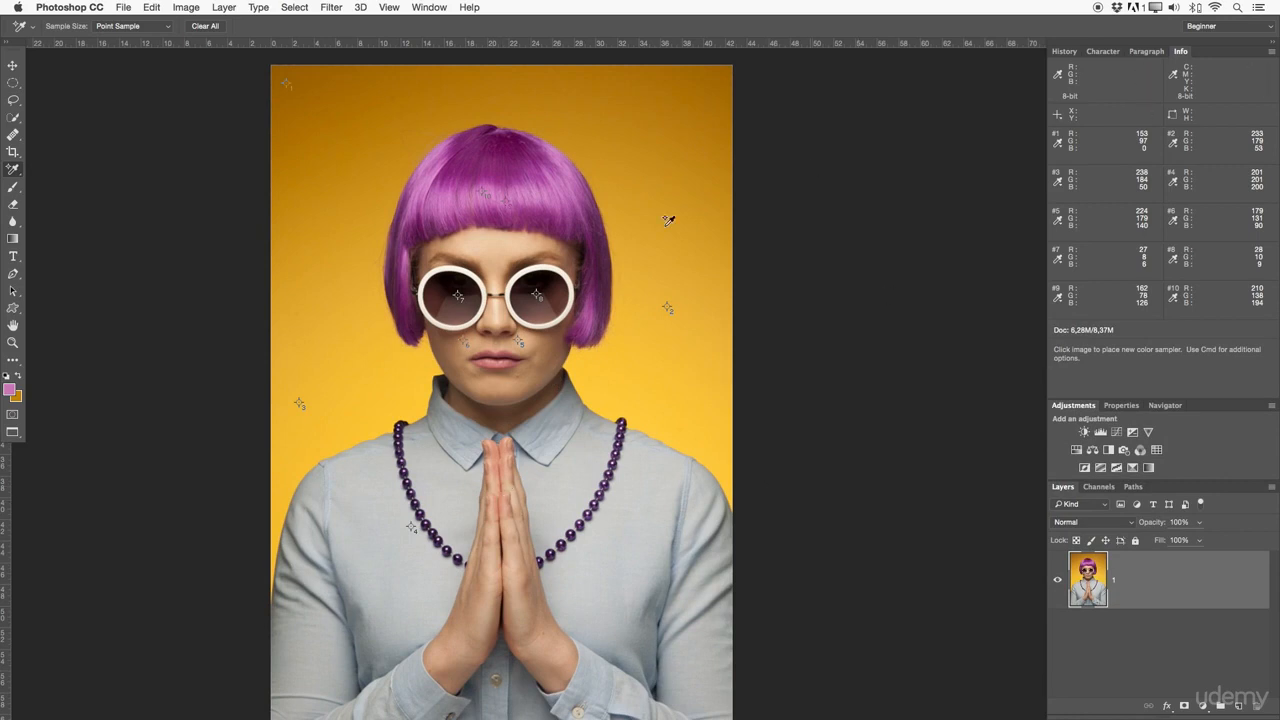
click(204, 27)
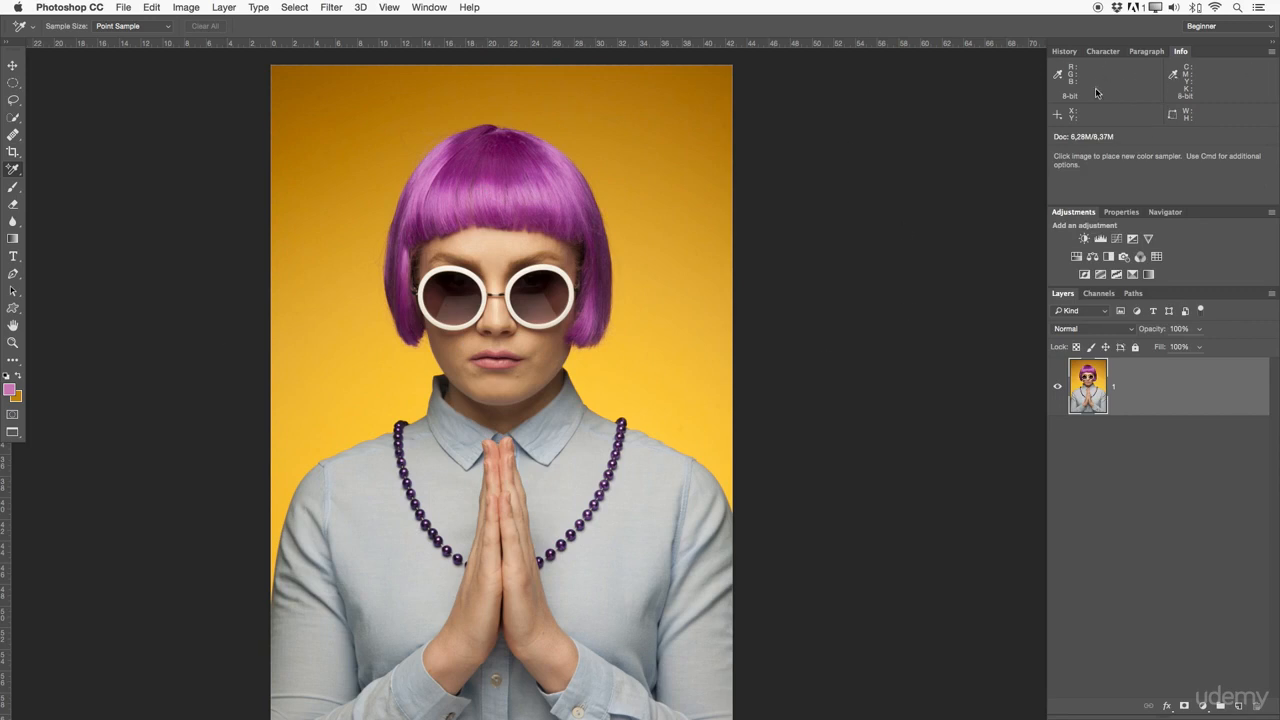
drag(14, 172, 82, 196)
drag(11, 167, 46, 195)
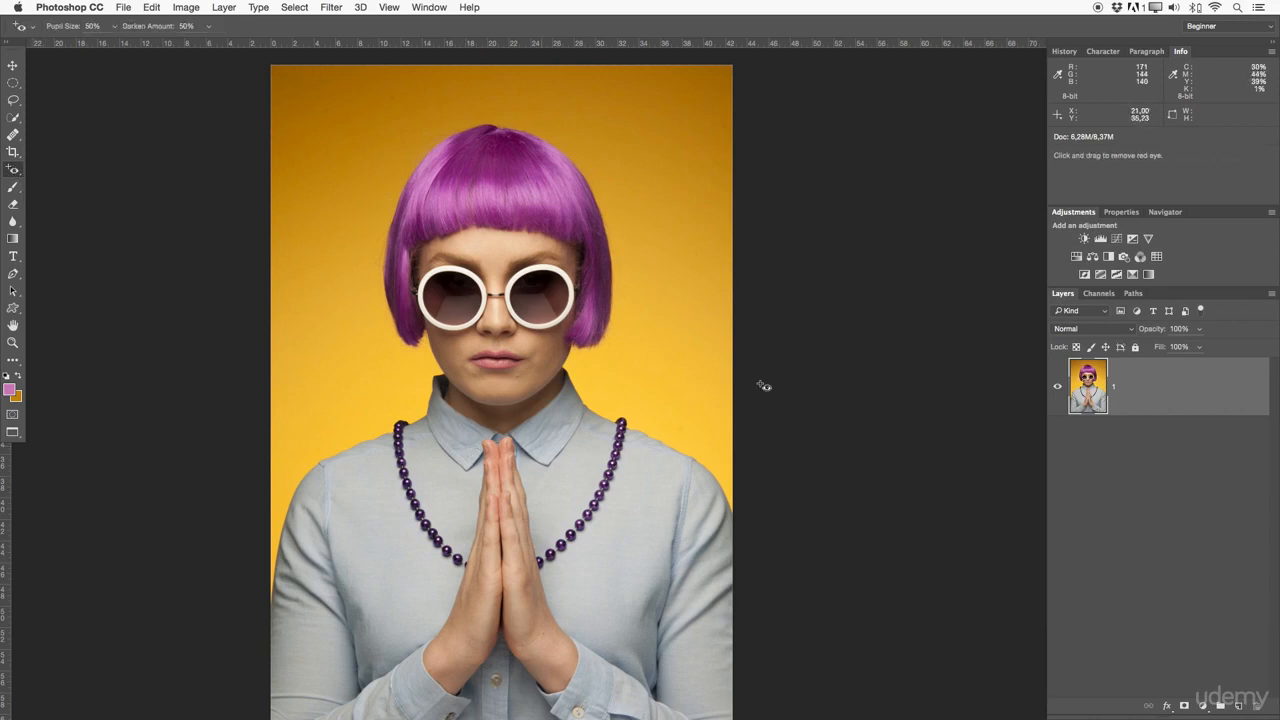
Add a new empty layer and draw a circular selection about 5.2 units across on the backdrop, right of the hair's crown
click(1240, 707)
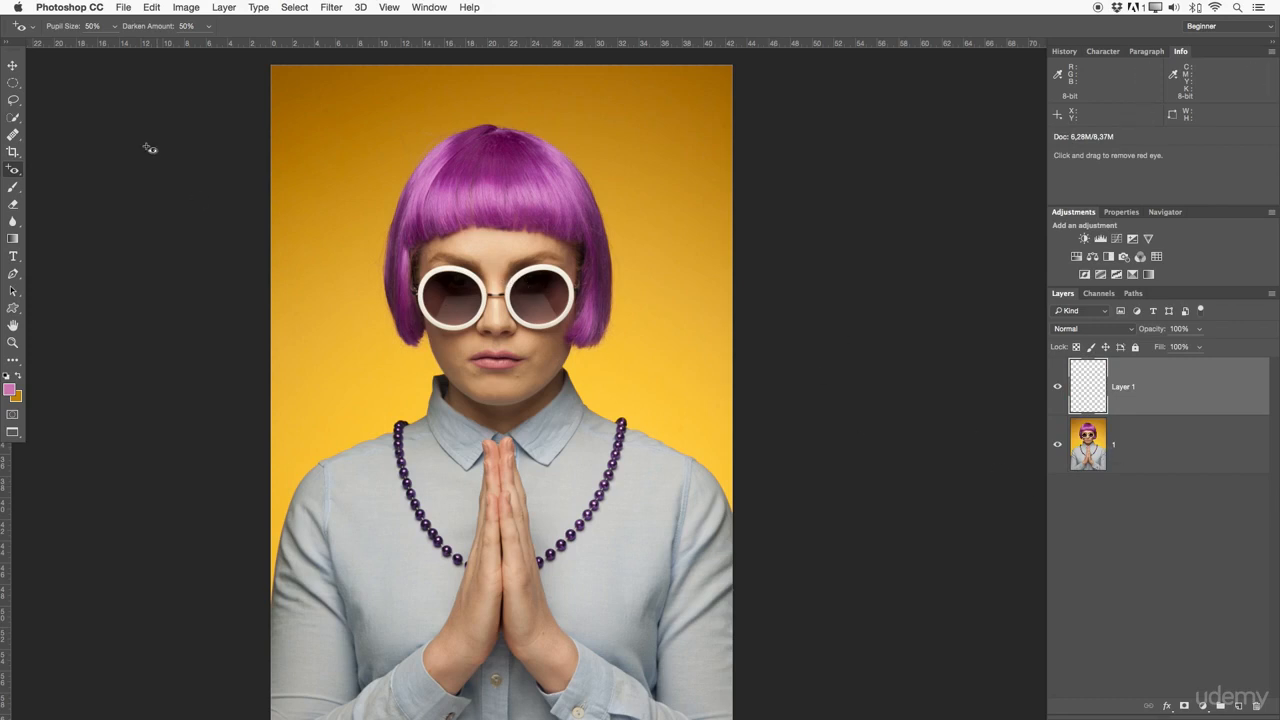
drag(13, 82, 52, 93)
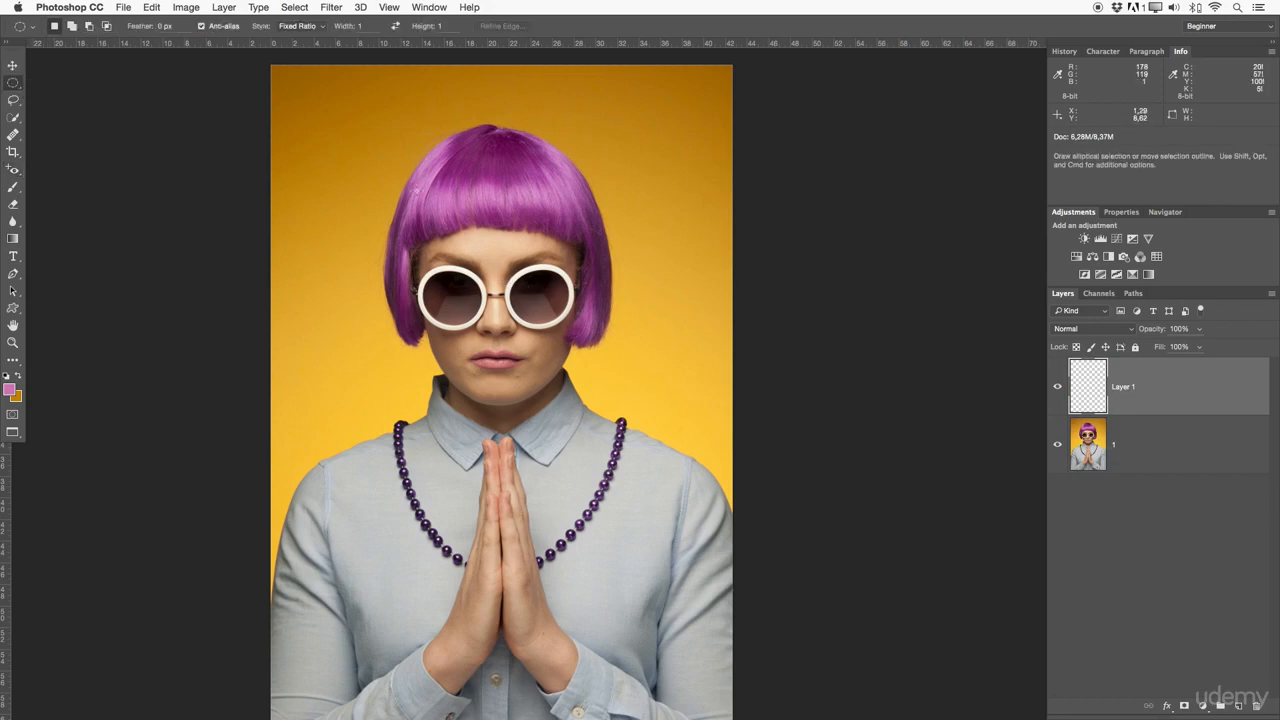
drag(605, 115, 659, 170)
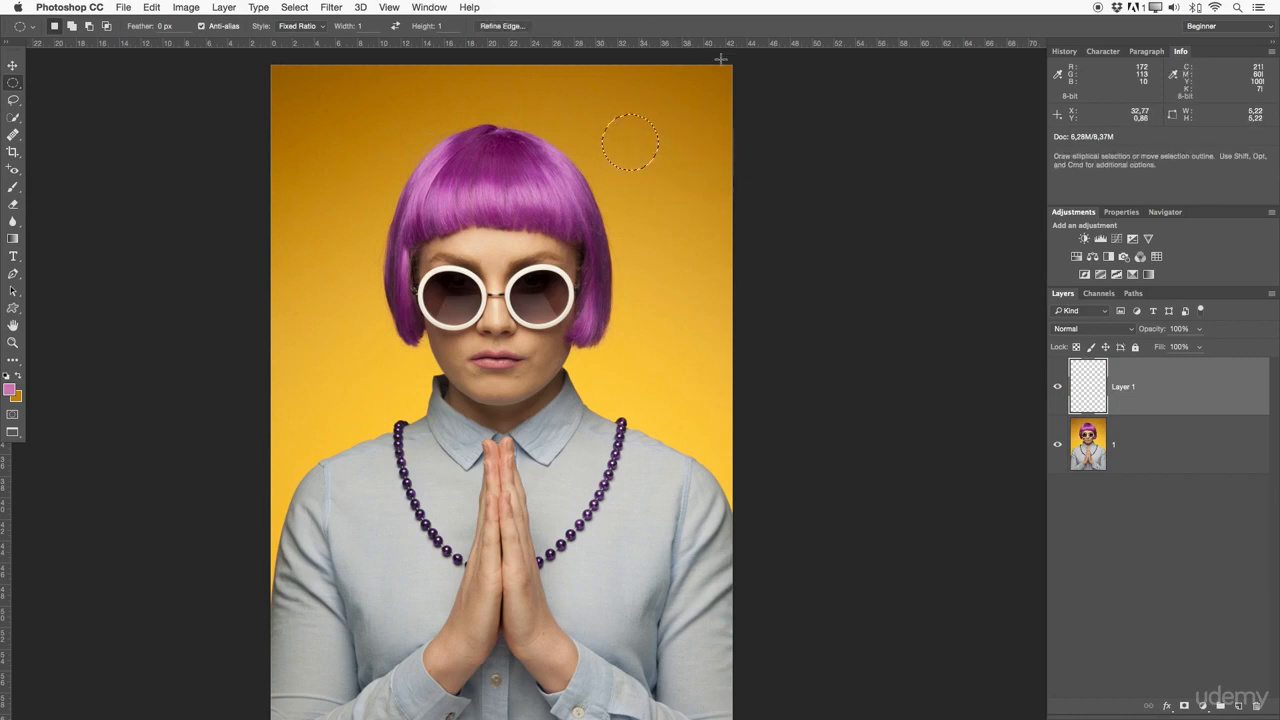
Fill the circular selection with White in Normal mode at 100% opacity
right_click(628, 140)
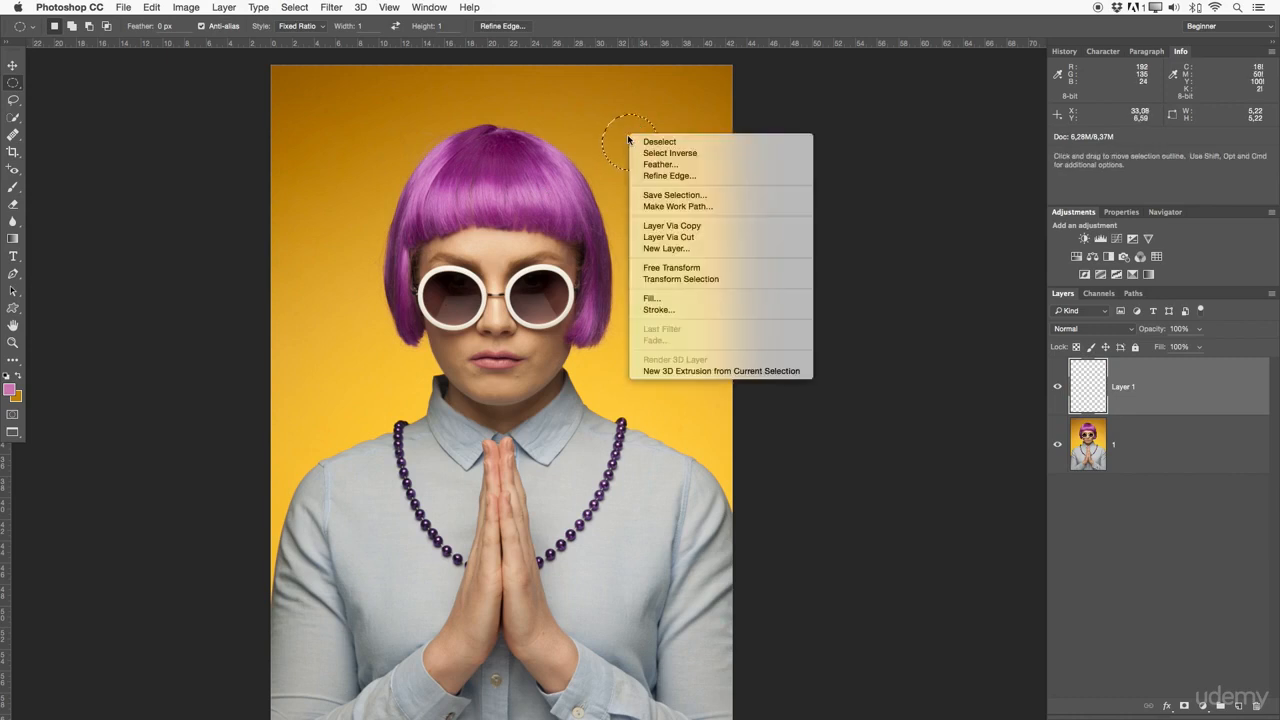
click(651, 298)
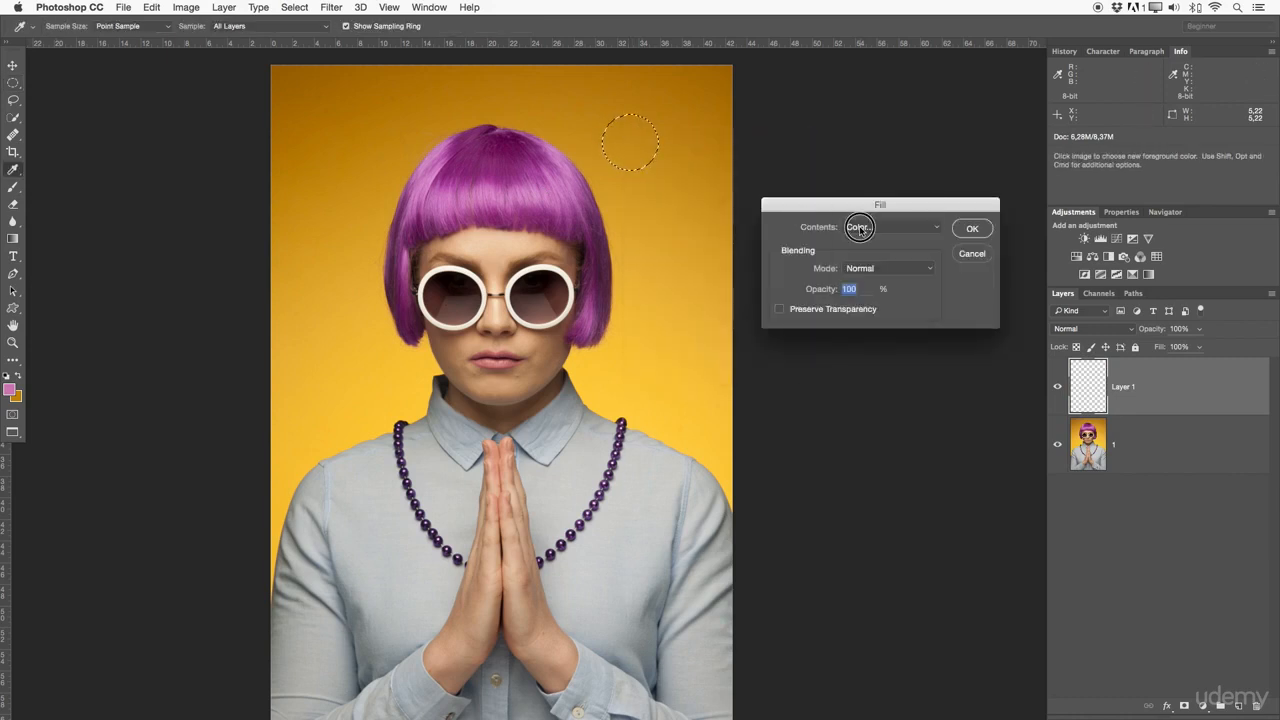
click(859, 227)
click(880, 264)
click(968, 229)
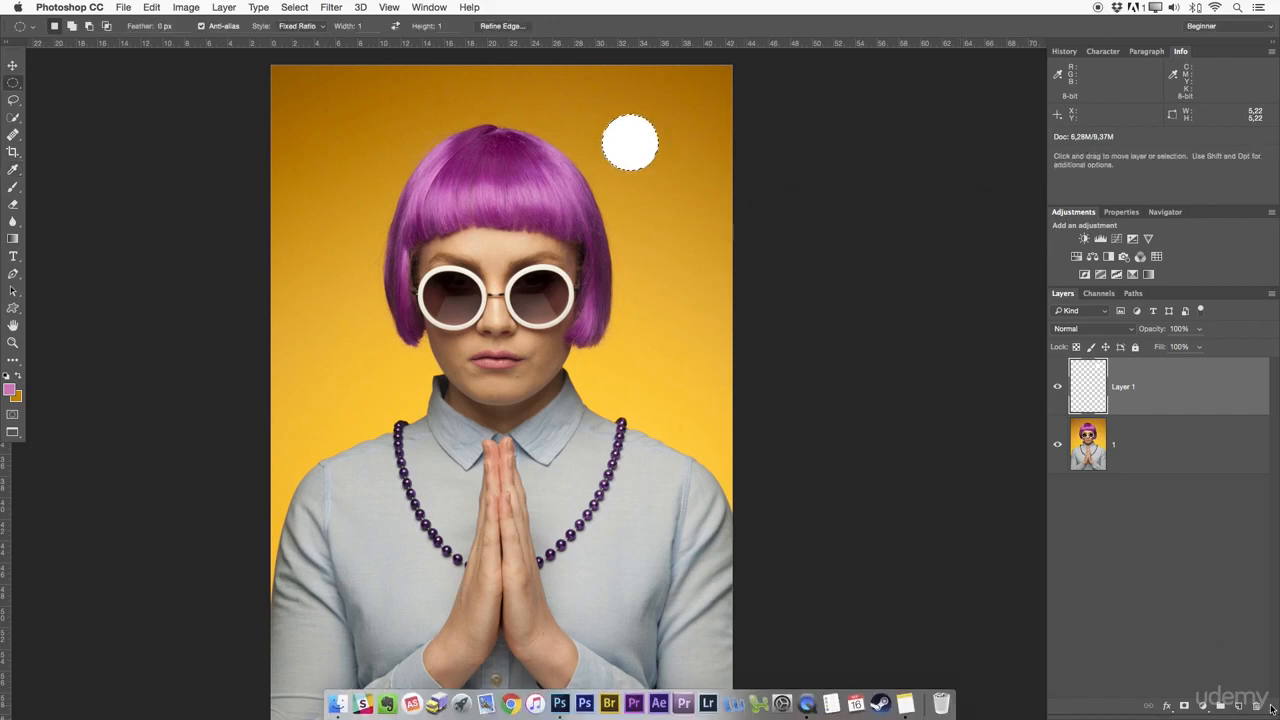
Add another new layer, fill the same circular selection with red #eb4242 at 100% opacity, and deselect it
click(1240, 706)
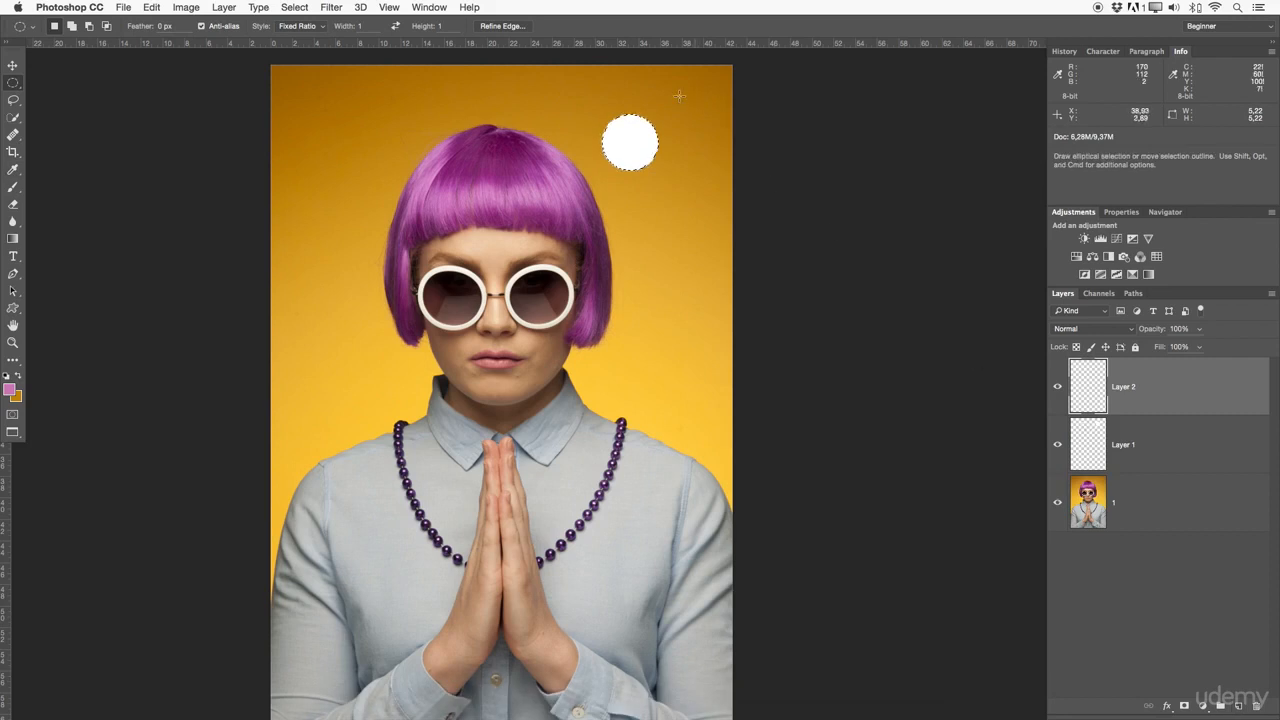
right_click(620, 150)
click(636, 306)
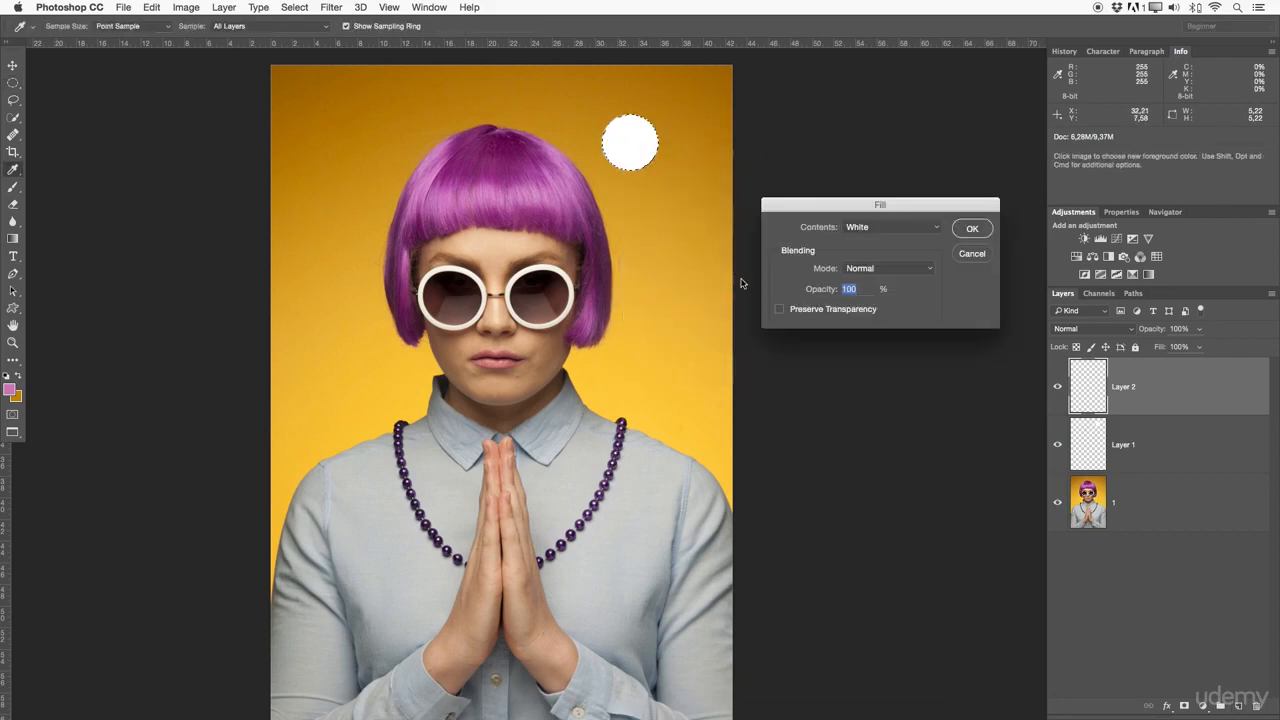
click(862, 228)
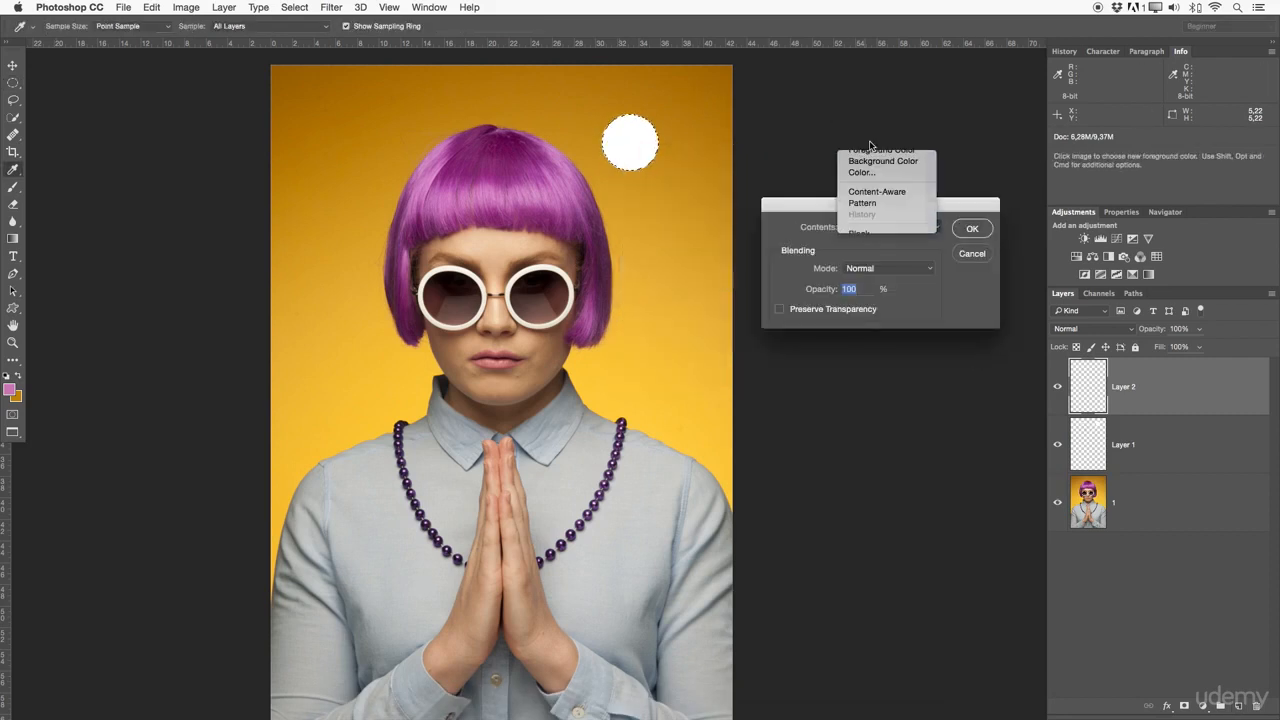
click(855, 146)
click(570, 205)
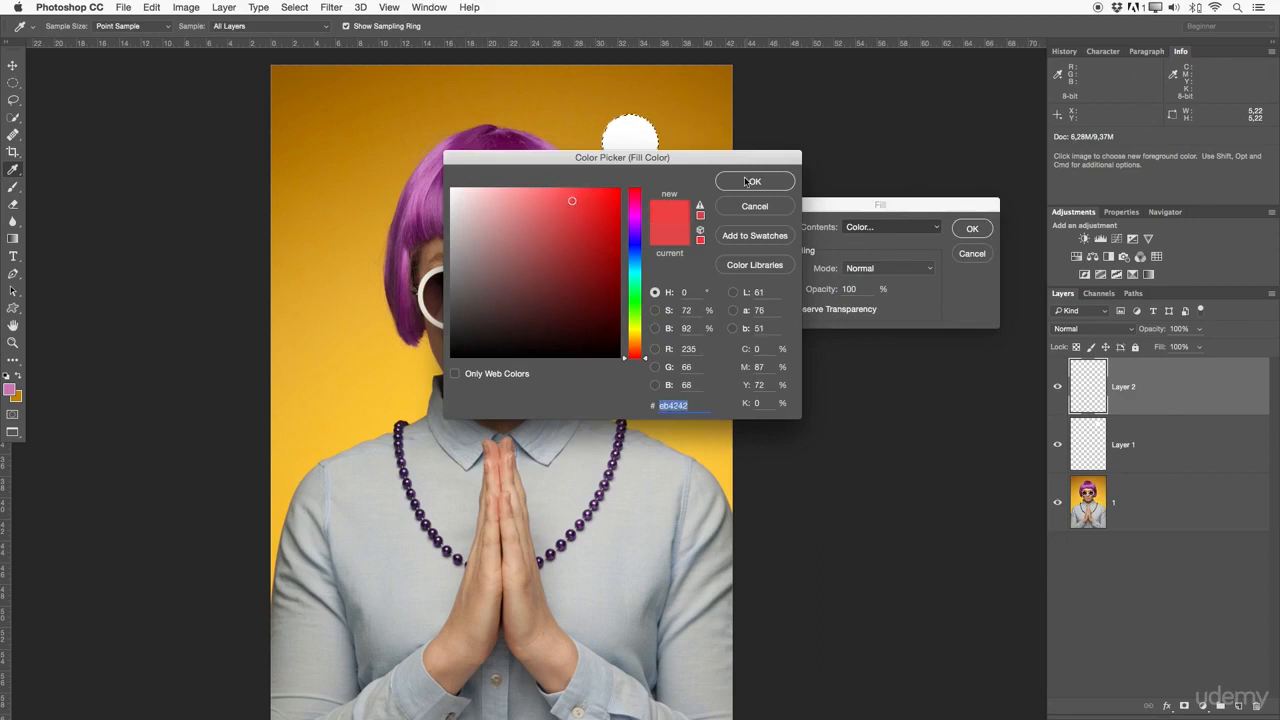
click(755, 181)
click(972, 229)
key(m)
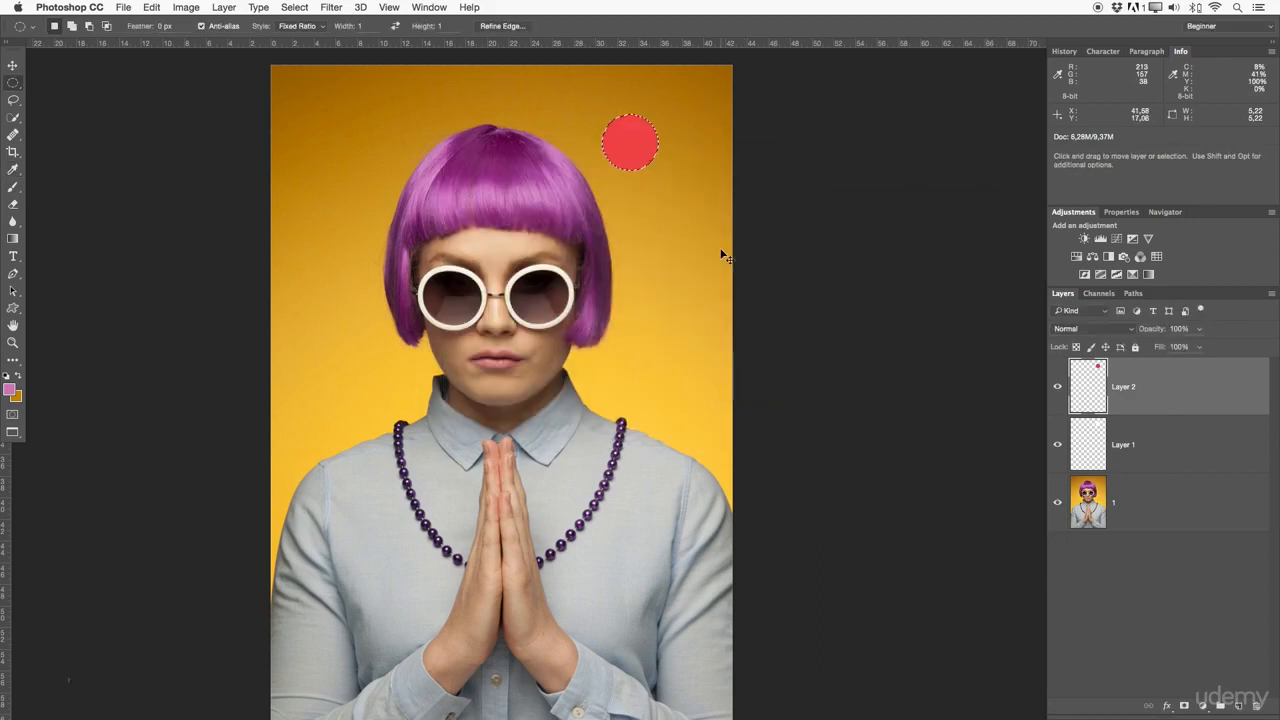
key(super+d)
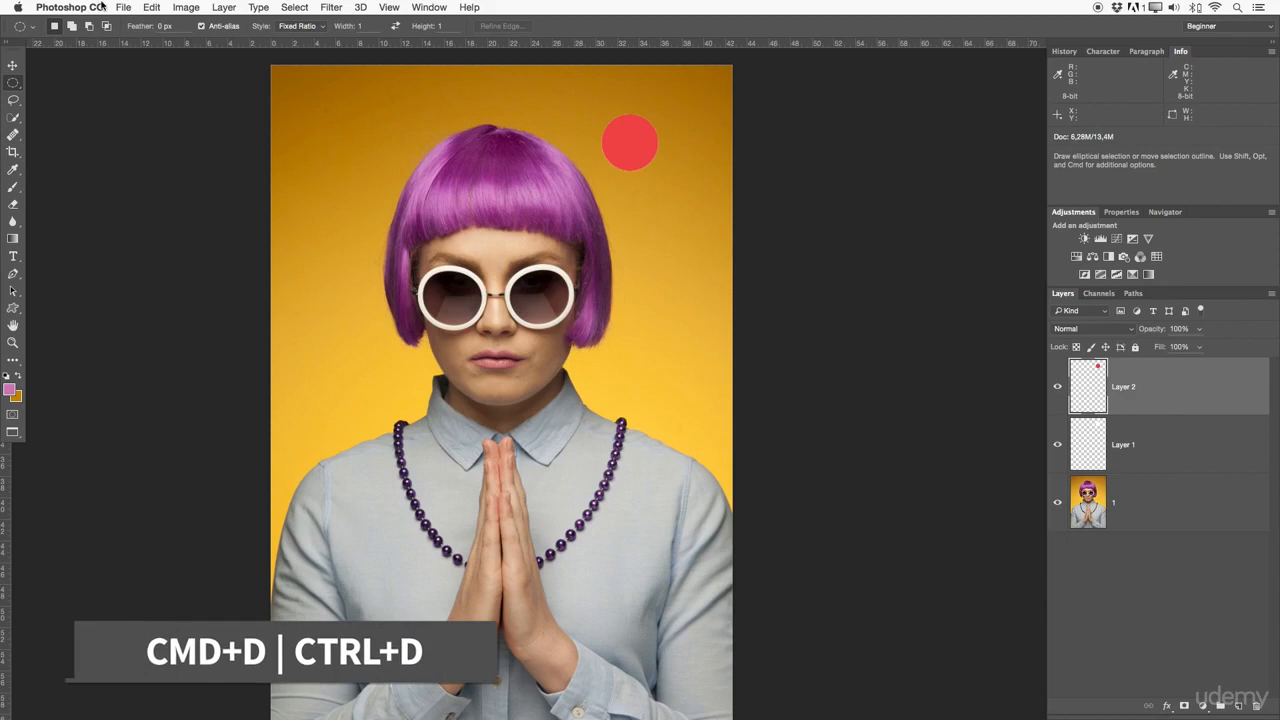
Remove the red from the circle beside the hair by applying the Red Eye Tool to its centre on Layer 2
click(13, 153)
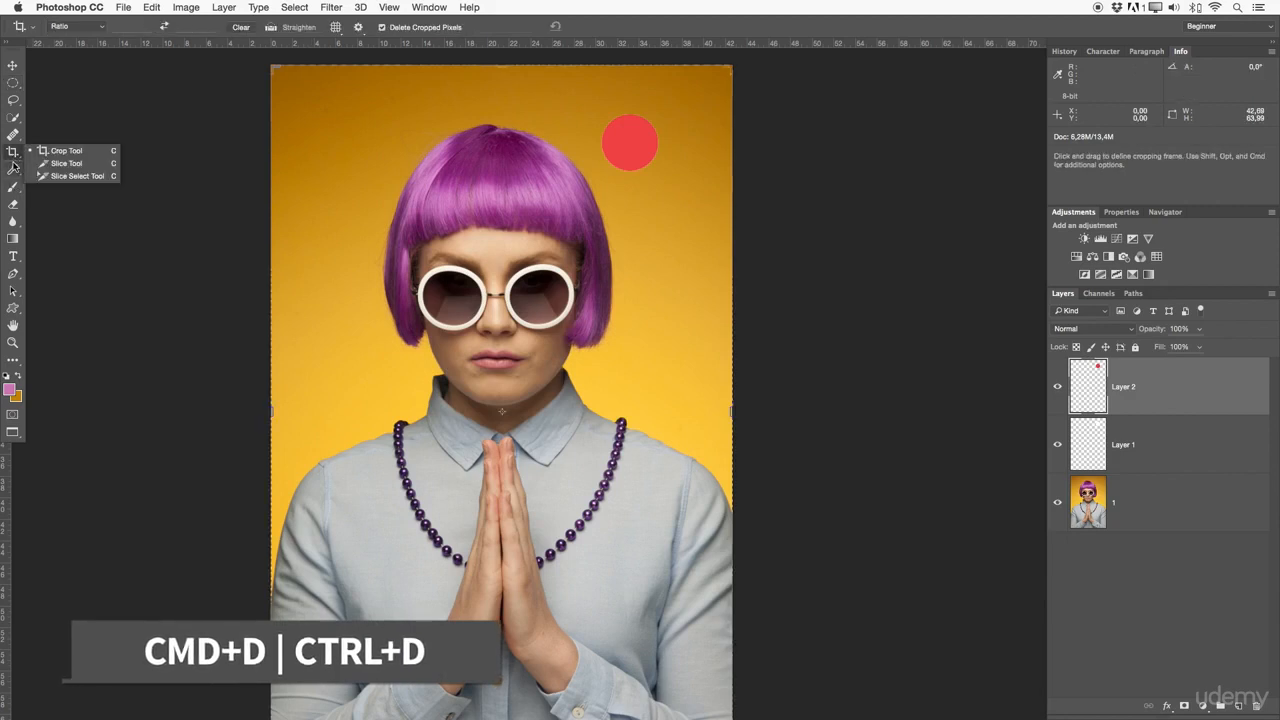
click(13, 170)
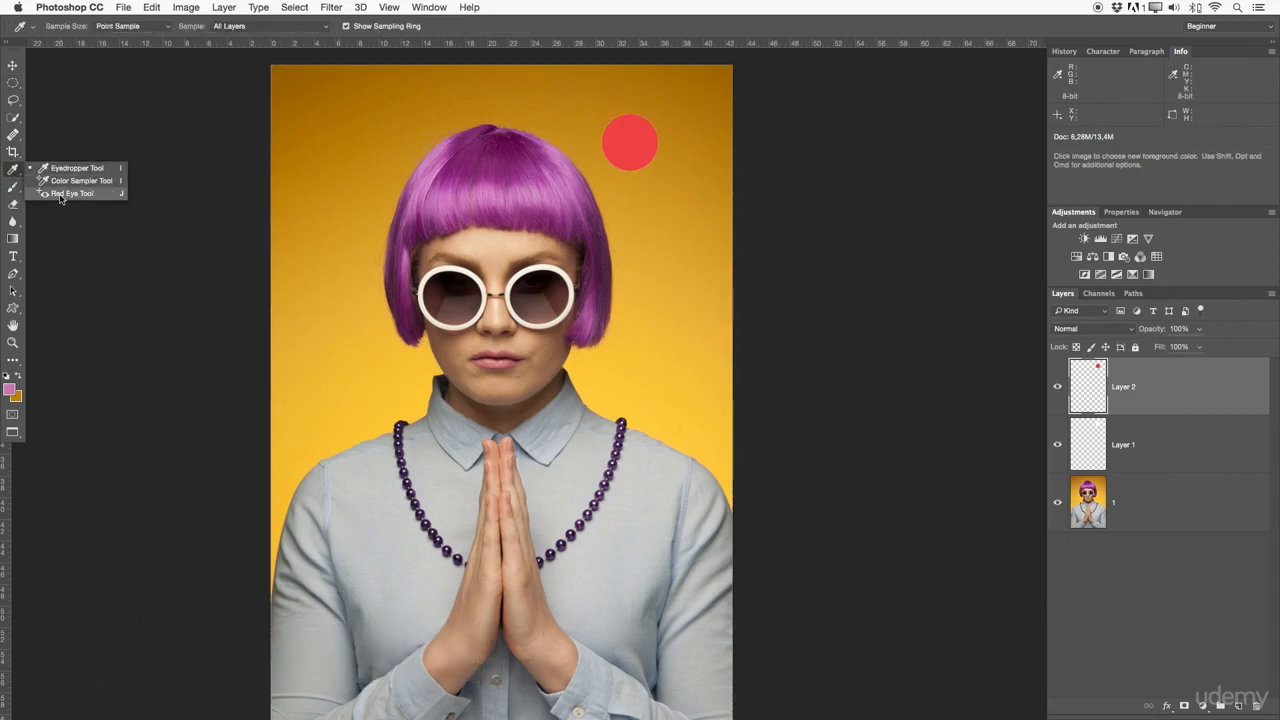
click(66, 194)
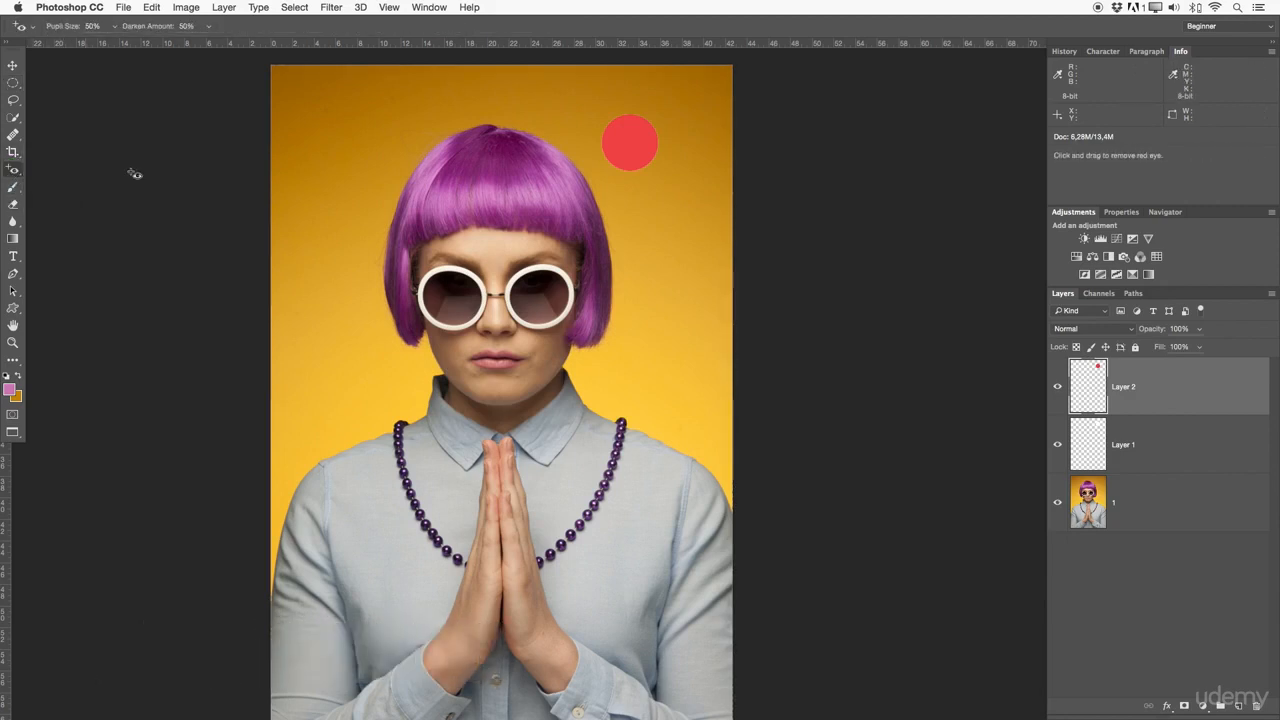
click(631, 143)
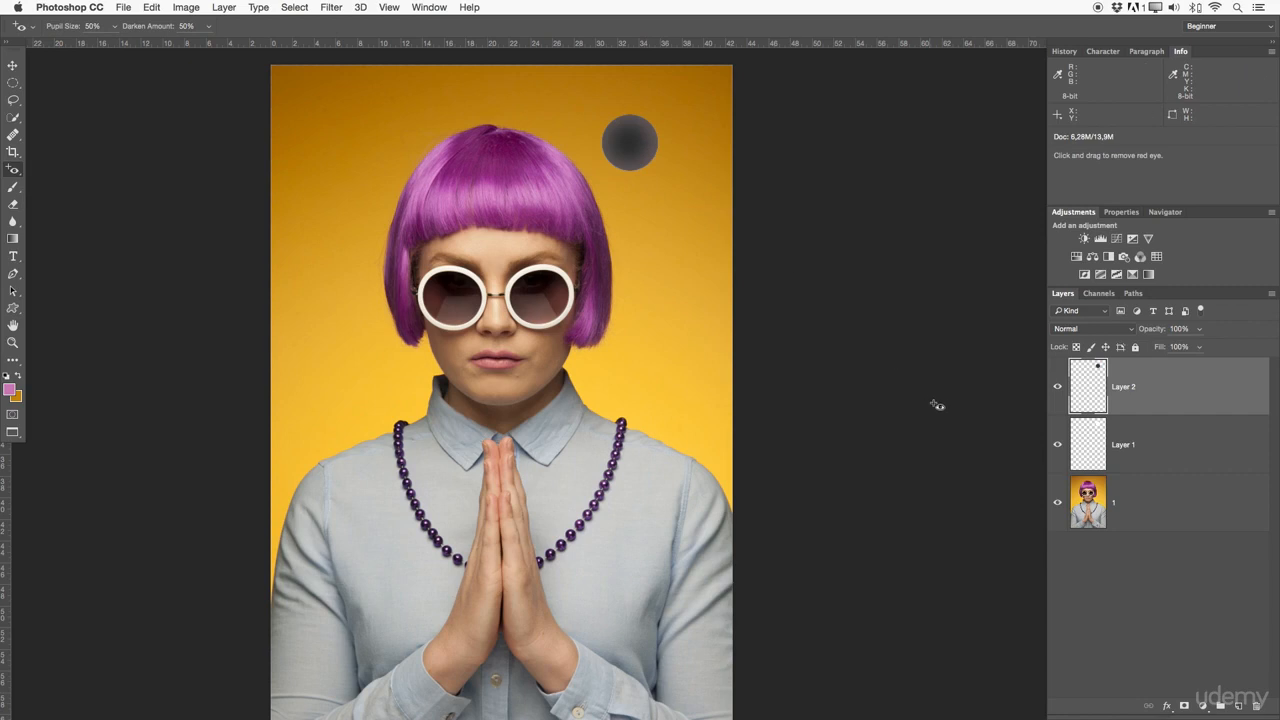
Toggle the visibility of Layer 2 repeatedly to compare the corrected circle with the white circle beneath, finishing with it hidden
click(1060, 387)
click(1060, 387)
click(1060, 388)
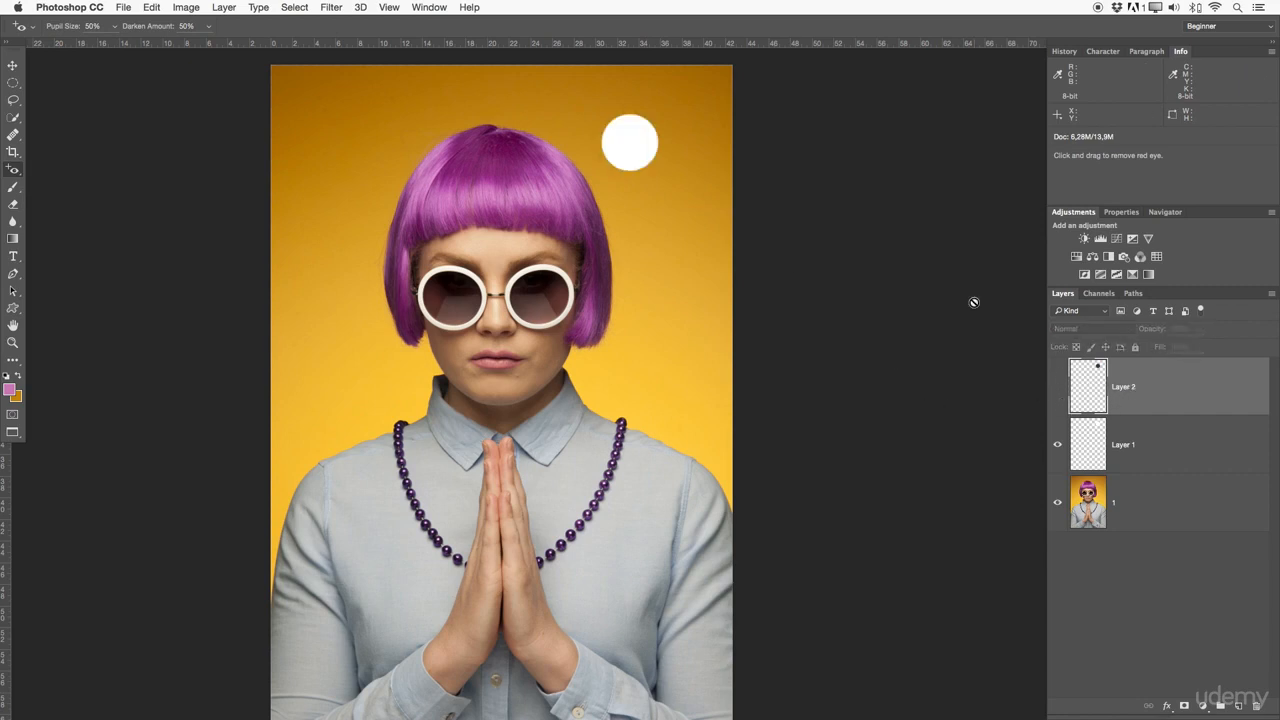
click(1059, 388)
click(1059, 388)
click(1060, 388)
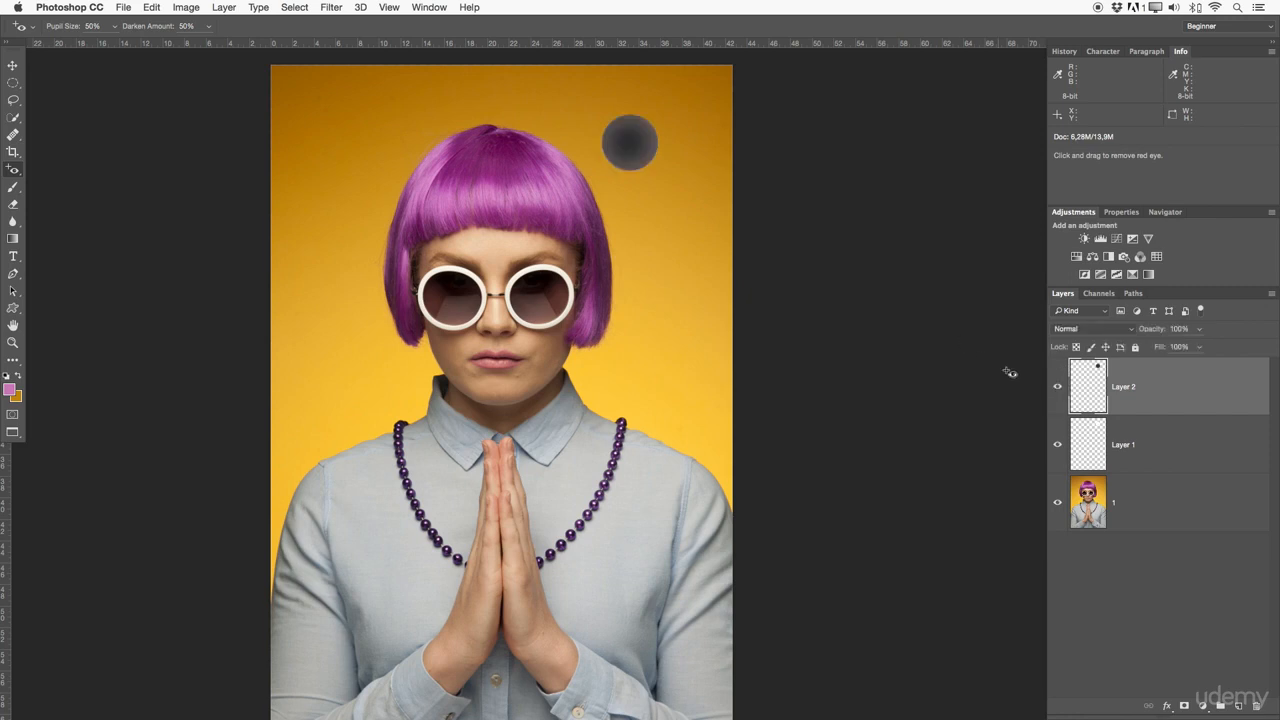
click(1060, 390)
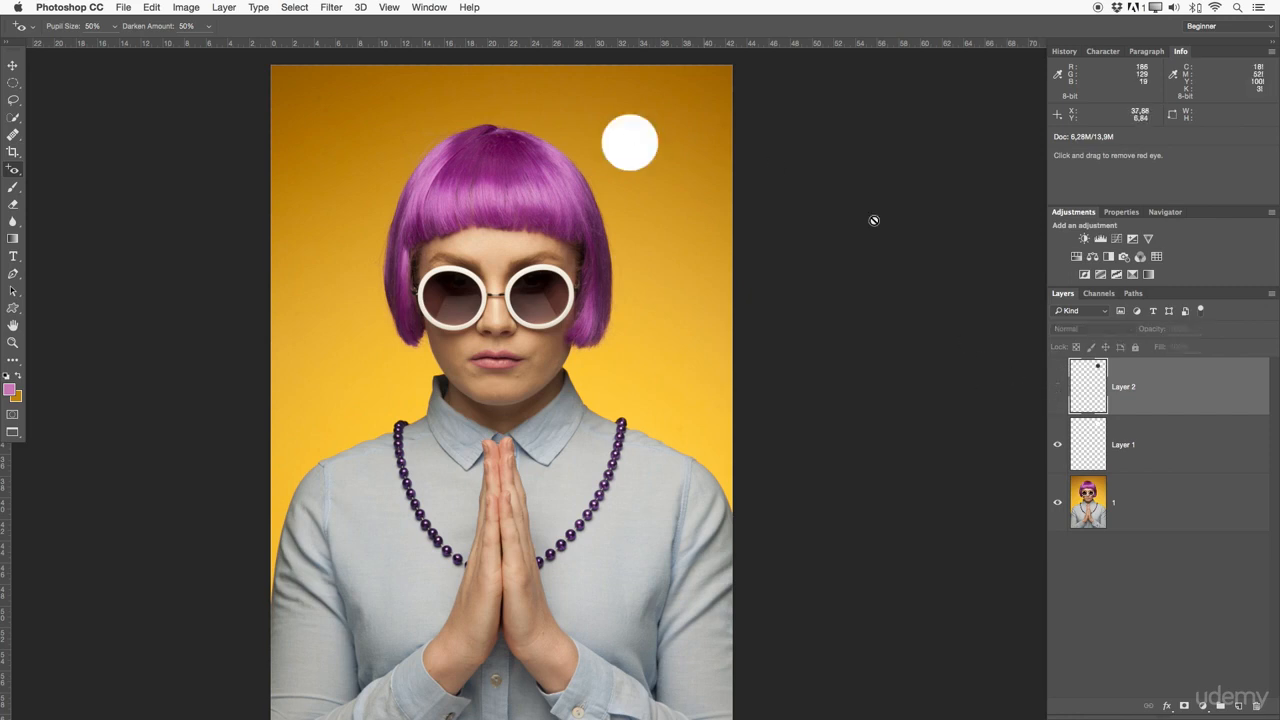
Delete both circle layers, Layer 2 and Layer 1, and show the tools grouped with the Red Eye Tool
key(Delete)
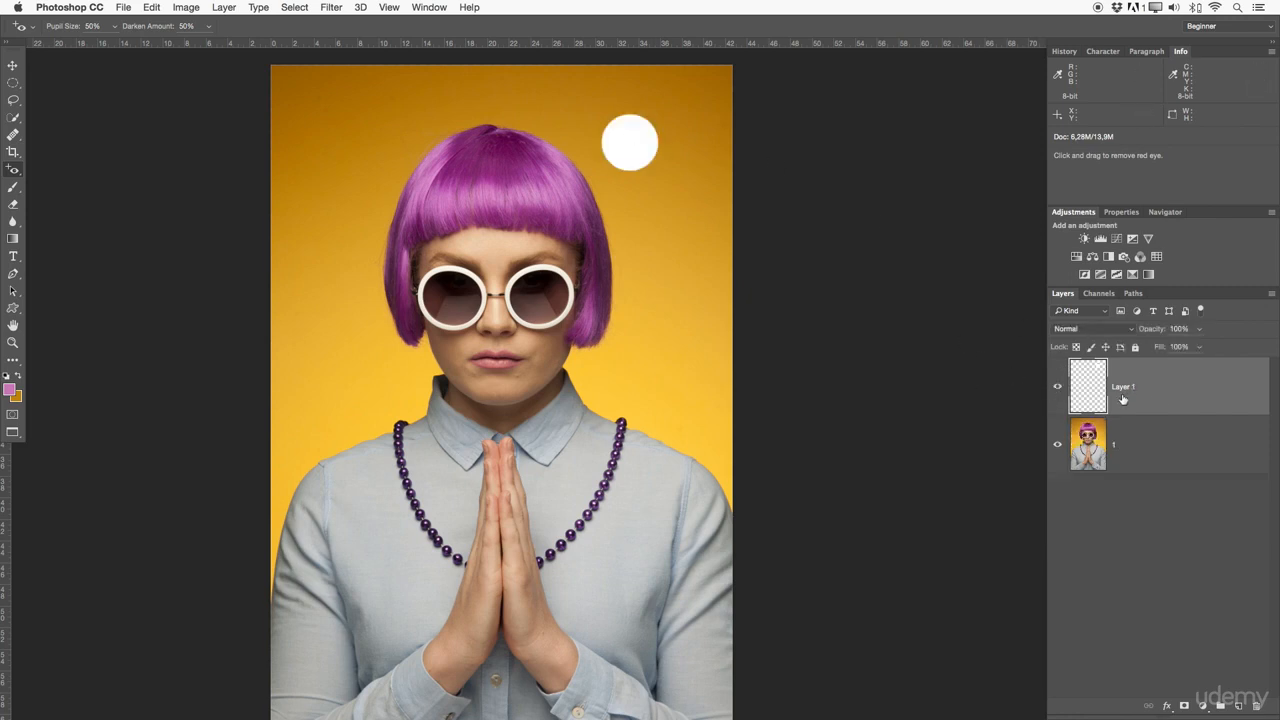
key(Delete)
click(14, 167)
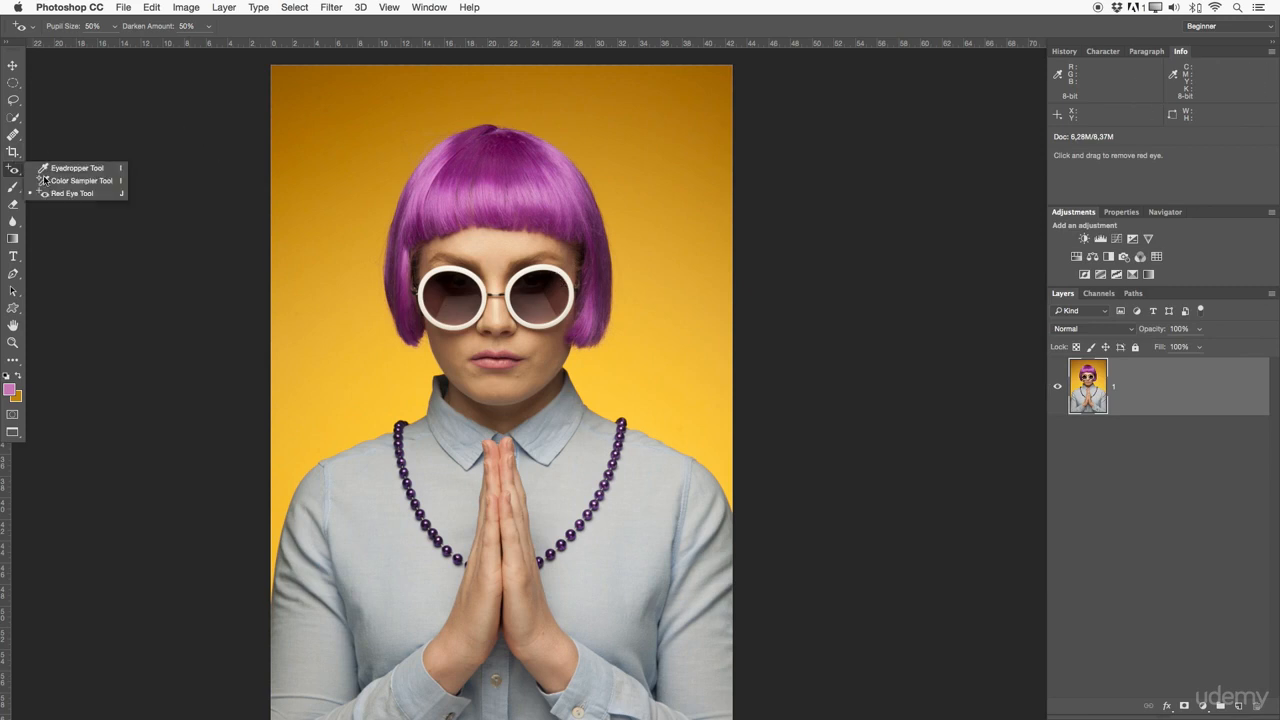